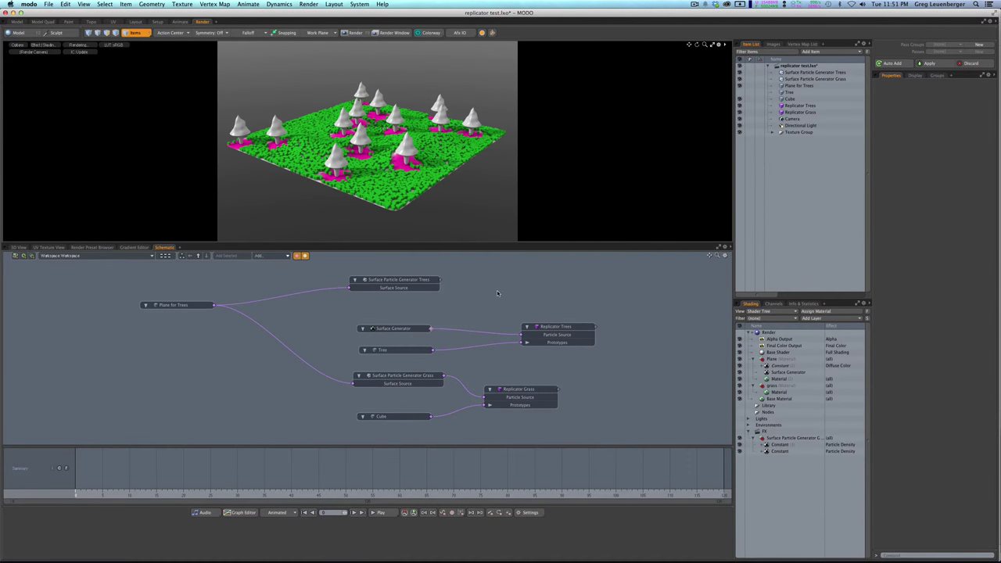
{"action": "key", "text": "super+Tab"}
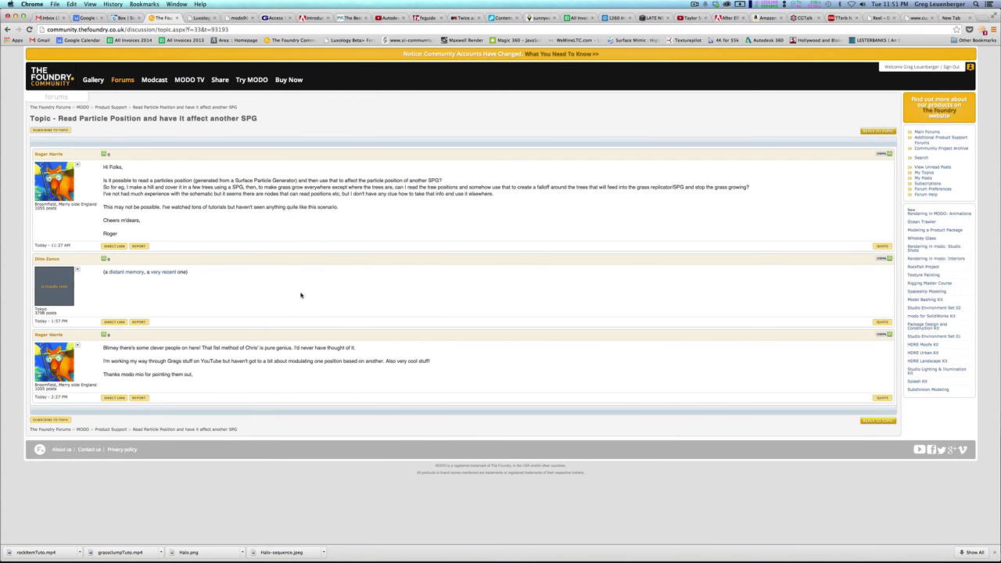
{"action": "key", "text": "super+Tab"}
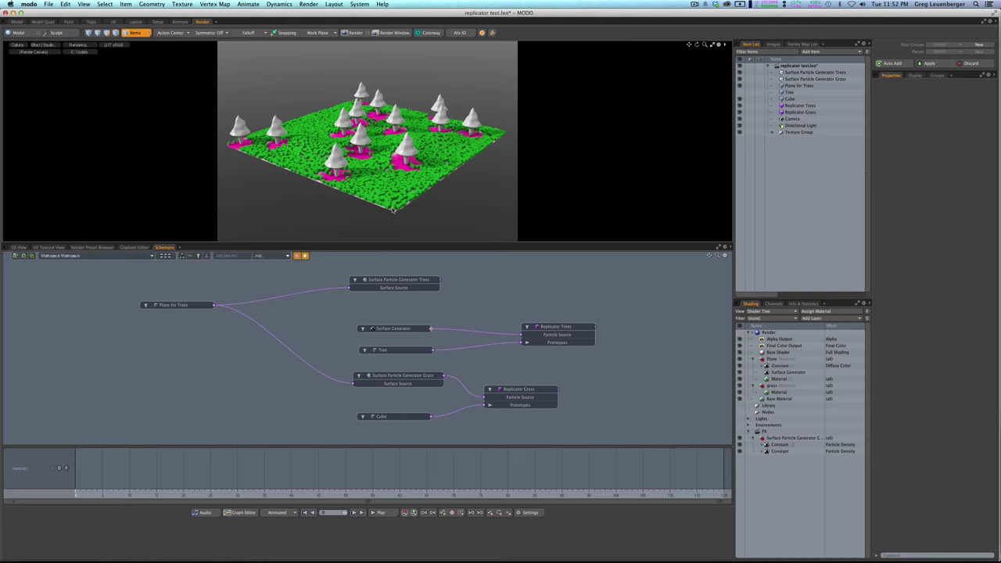
{"action": "key", "text": "super+Tab"}
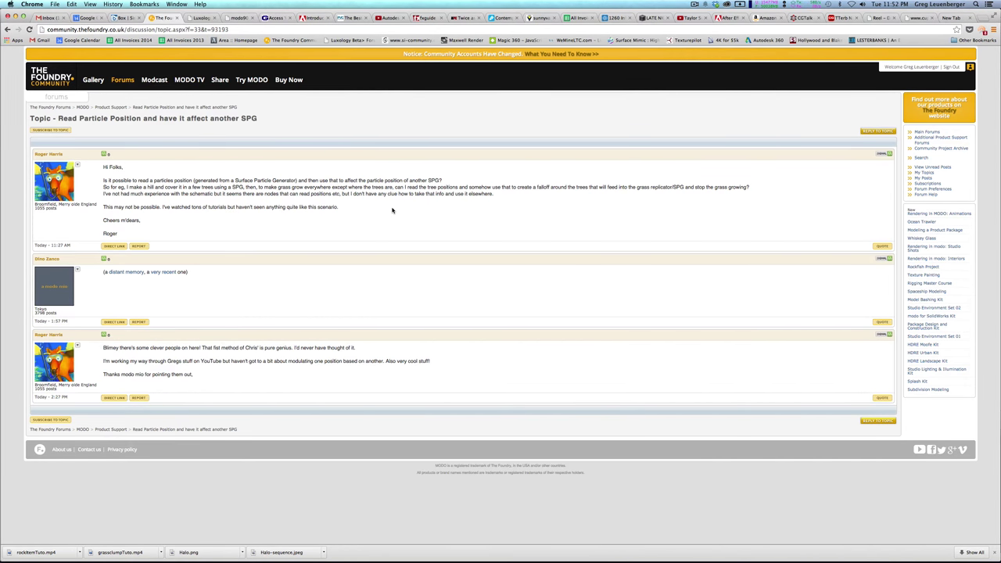
Unlink both replicators' inputs, disable the magenta Plane Constant layer, and select Surface Particle Generator Trees
{"action": "key", "text": "super+Tab"}
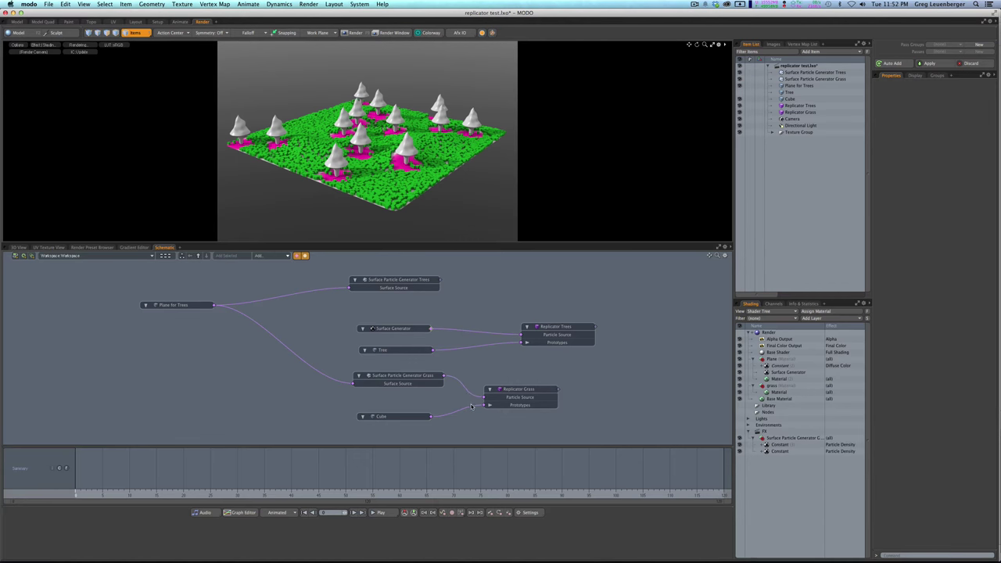
{"action": "mouse_move", "coordinate": [484, 398]}
{"action": "left_mouse_down"}
{"action": "mouse_move", "coordinate": [464, 391]}
{"action": "mouse_move", "coordinate": [458, 416]}
{"action": "left_mouse_up"}
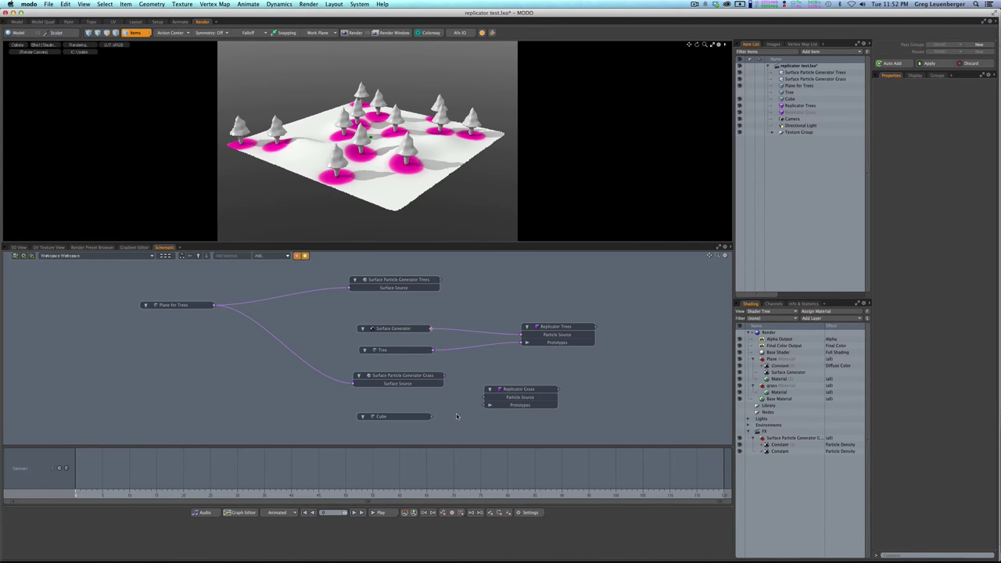
{"action": "left_click_drag", "start_coordinate": [522, 335], "coordinate": [448, 300]}
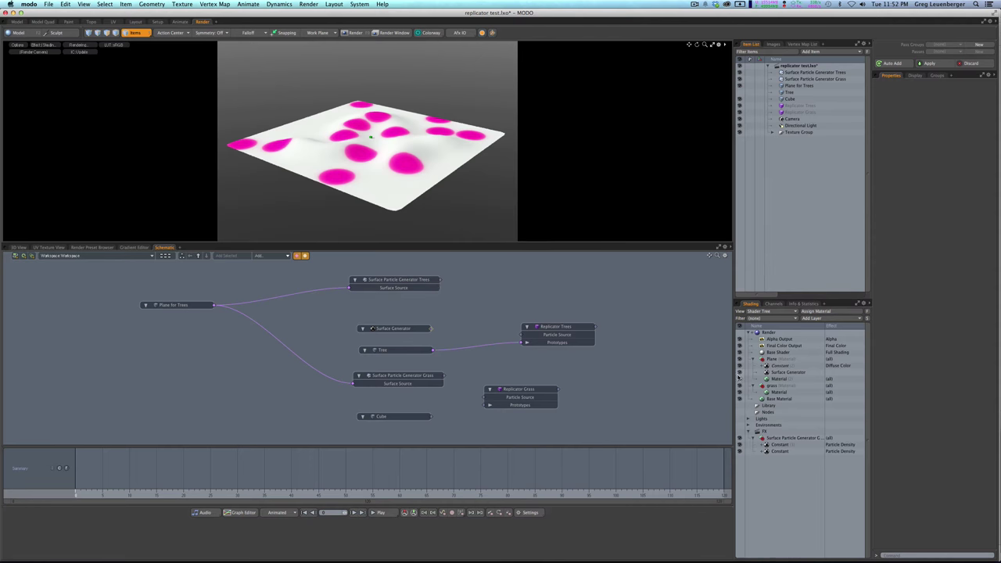
{"action": "left_click", "coordinate": [740, 365]}
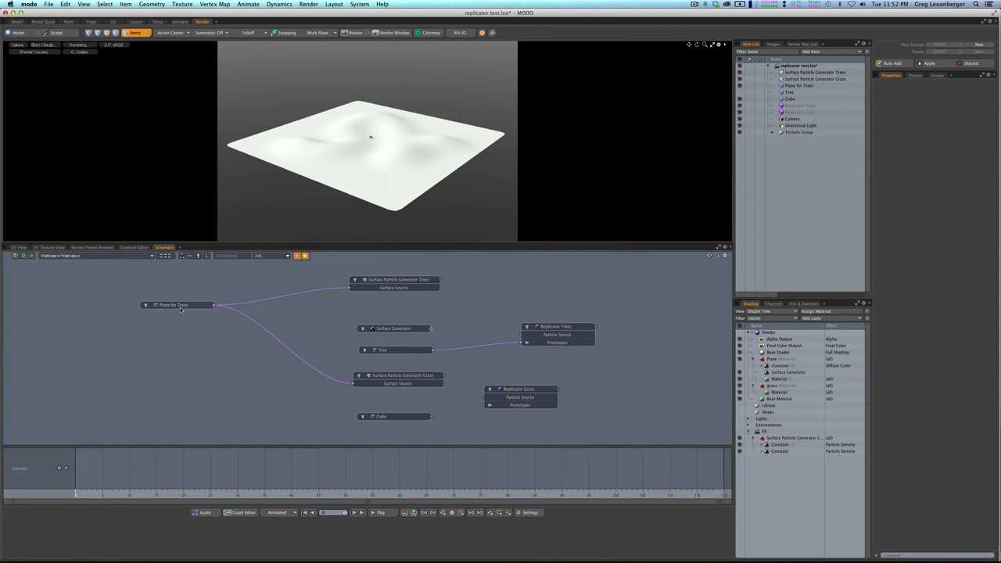
{"action": "left_click", "coordinate": [364, 278]}
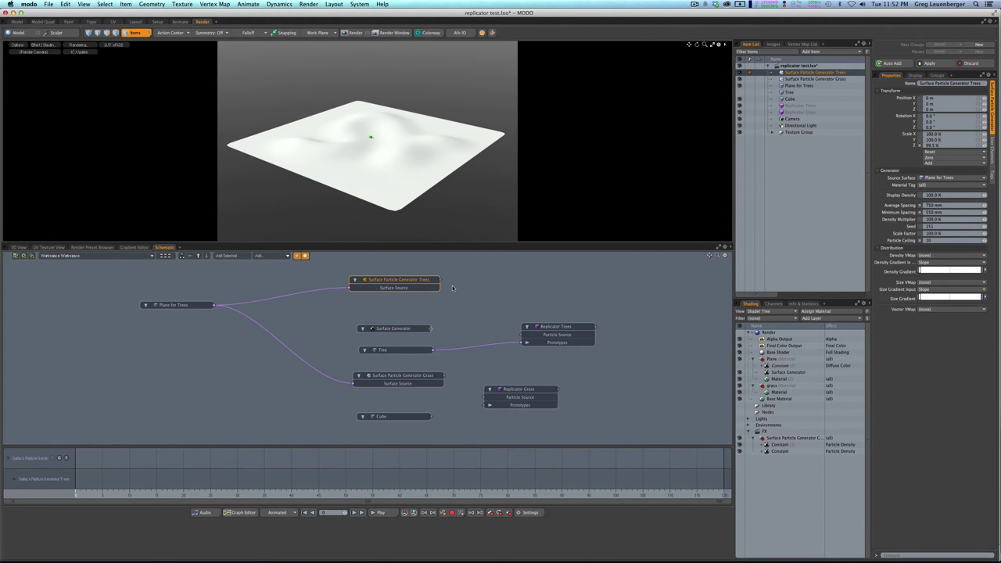
Wire Surface Particle Generator Trees into Replicator Trees and the Cube into Replicator Grass' Prototypes
{"action": "left_click_drag", "start_coordinate": [441, 279], "coordinate": [522, 335]}
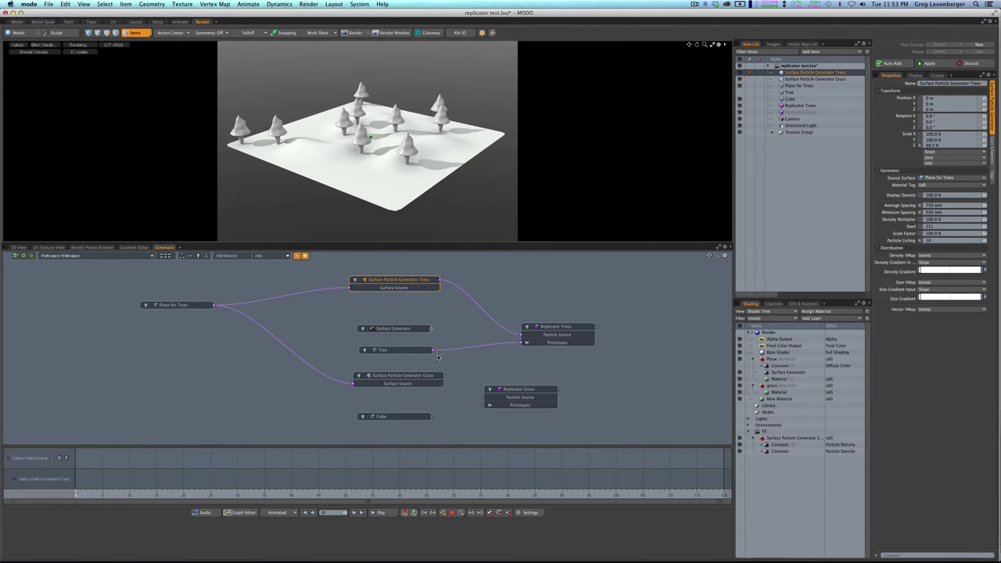
{"action": "left_click_drag", "start_coordinate": [428, 379], "coordinate": [486, 400]}
{"action": "left_click", "coordinate": [425, 379]}
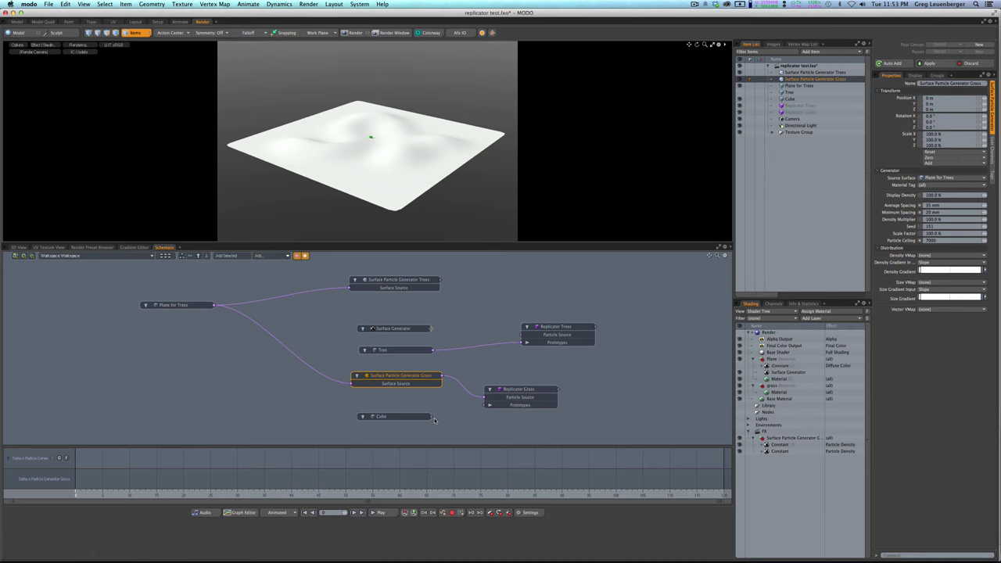
{"action": "left_click_drag", "start_coordinate": [435, 421], "coordinate": [489, 405]}
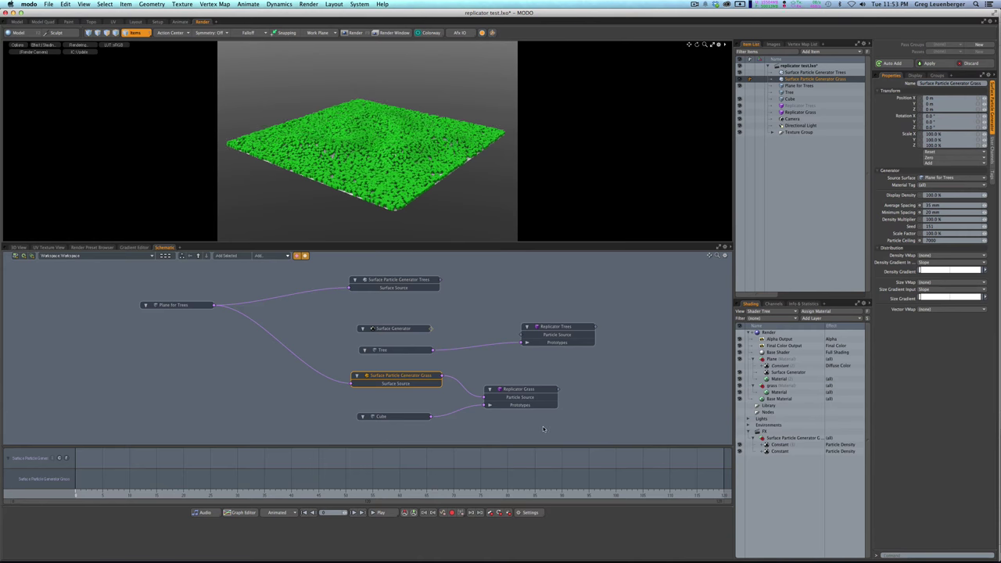
{"action": "left_click_drag", "start_coordinate": [439, 280], "coordinate": [523, 336]}
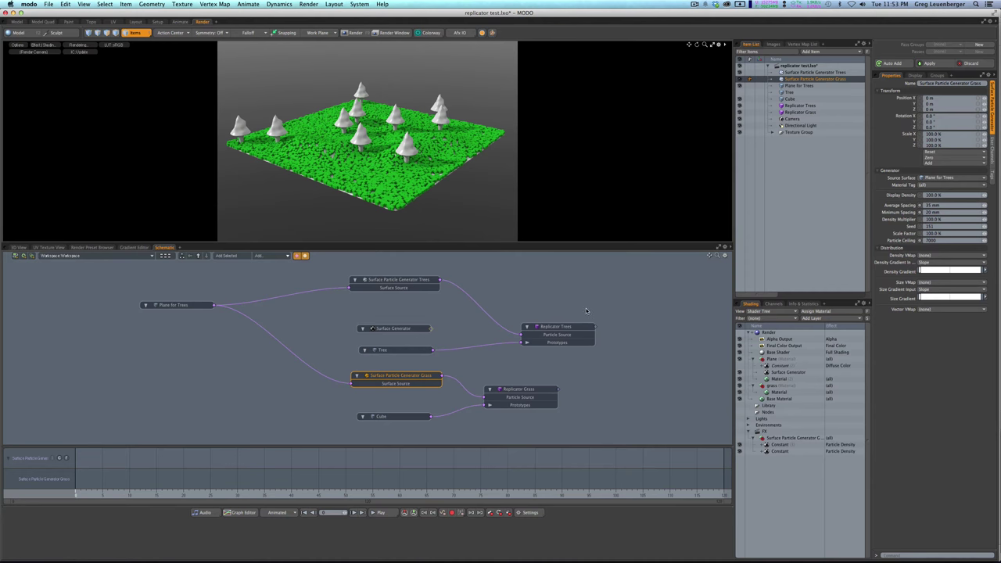
Select the grass generator's first Constant layer, move it down, and show its Texture Locator settings
{"action": "left_click", "coordinate": [470, 364]}
{"action": "left_click", "coordinate": [415, 379]}
{"action": "left_click", "coordinate": [810, 443]}
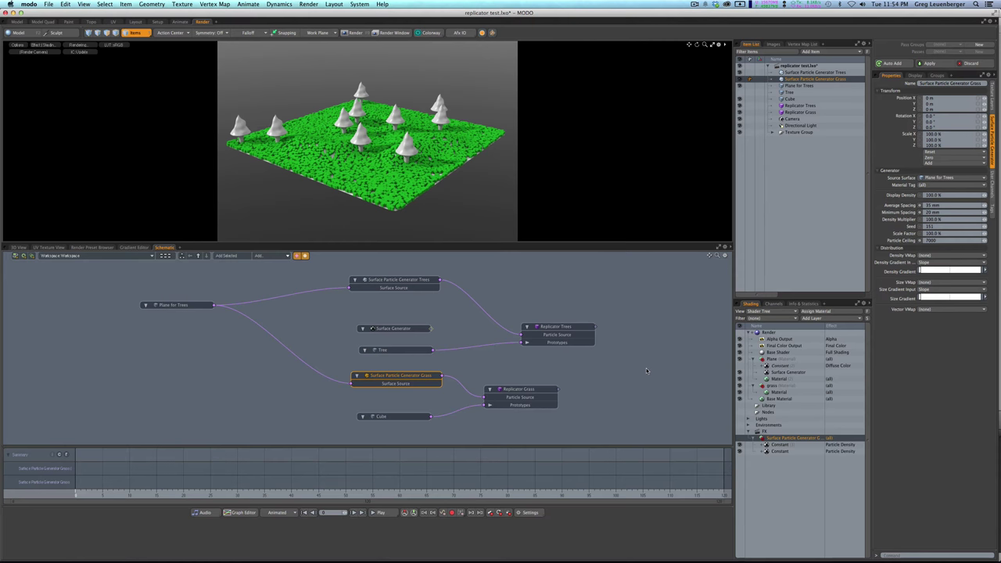
{"action": "left_click", "coordinate": [781, 445]}
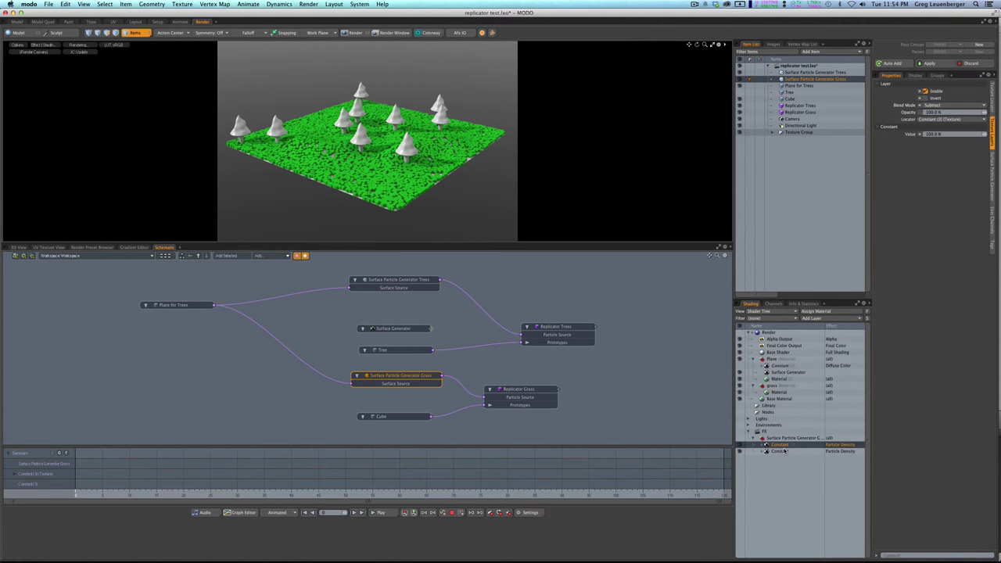
{"action": "left_click_drag", "start_coordinate": [765, 446], "coordinate": [784, 458]}
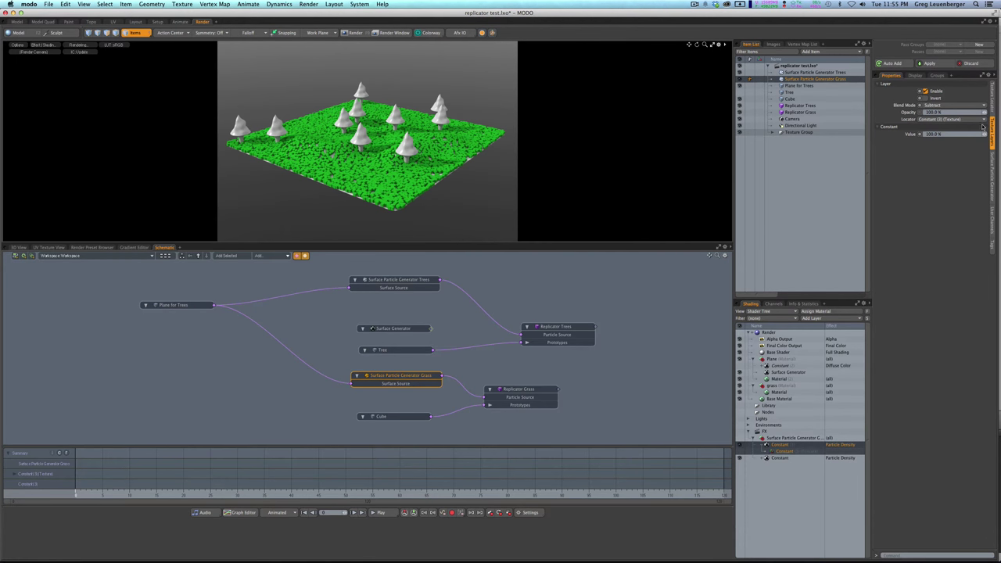
{"action": "left_click", "coordinate": [993, 97]}
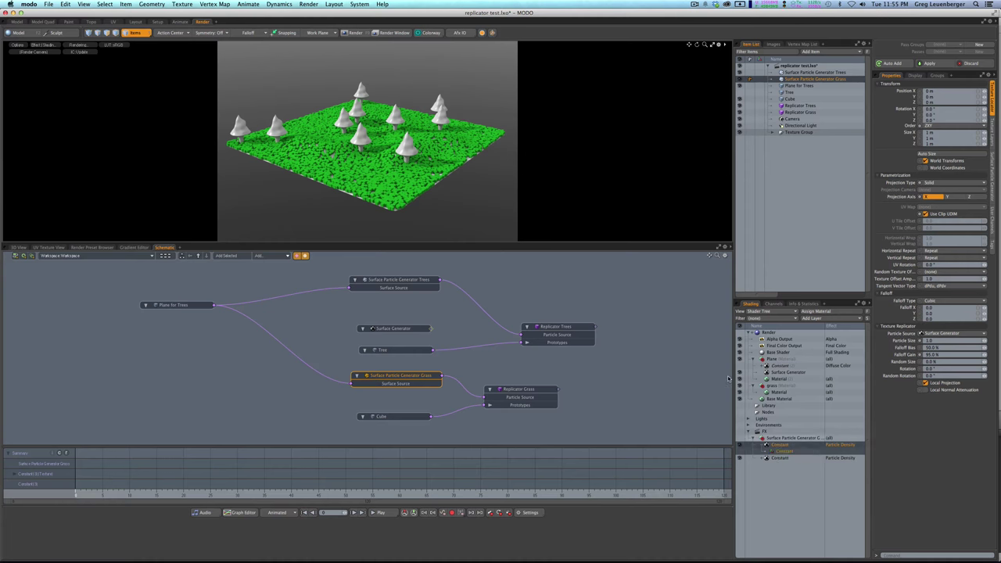
{"action": "left_click", "coordinate": [939, 335]}
{"action": "left_click", "coordinate": [930, 336]}
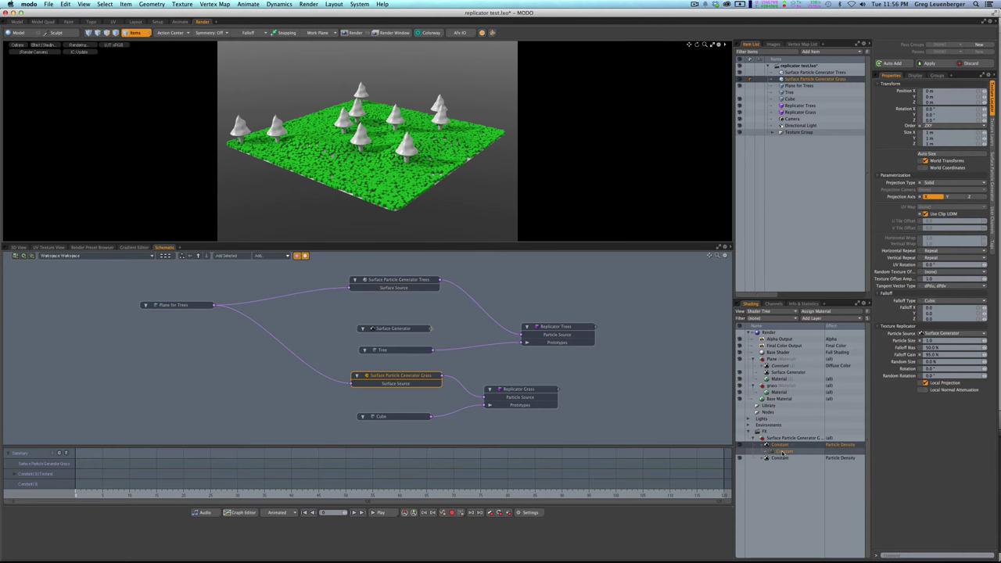
{"action": "left_click", "coordinate": [937, 334]}
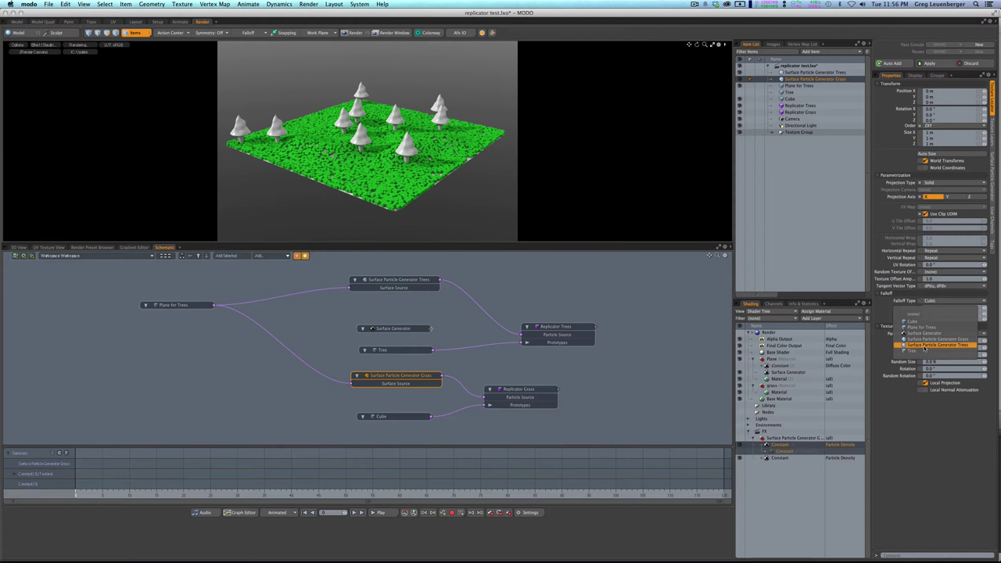
{"action": "left_click", "coordinate": [925, 347]}
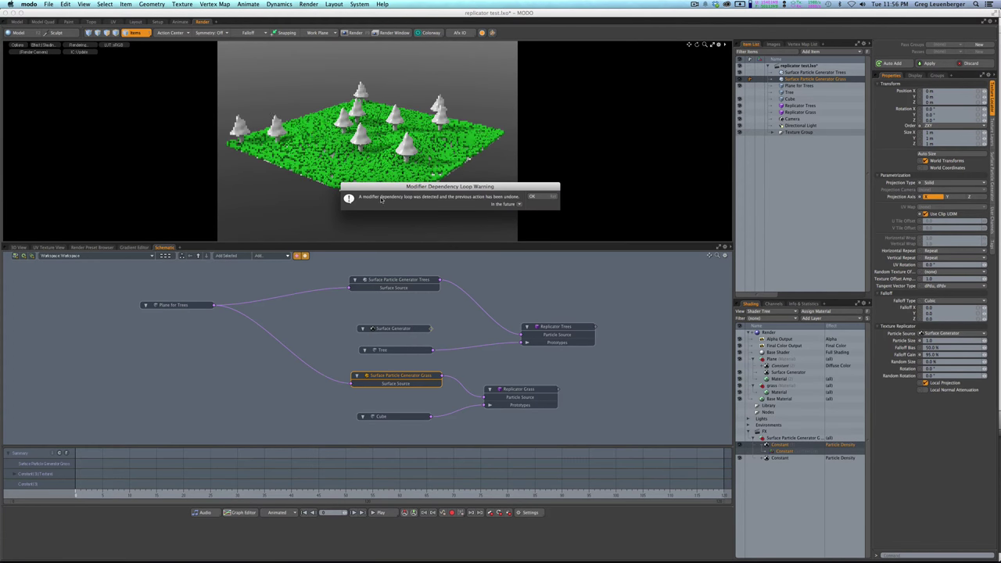
{"action": "left_click", "coordinate": [533, 197]}
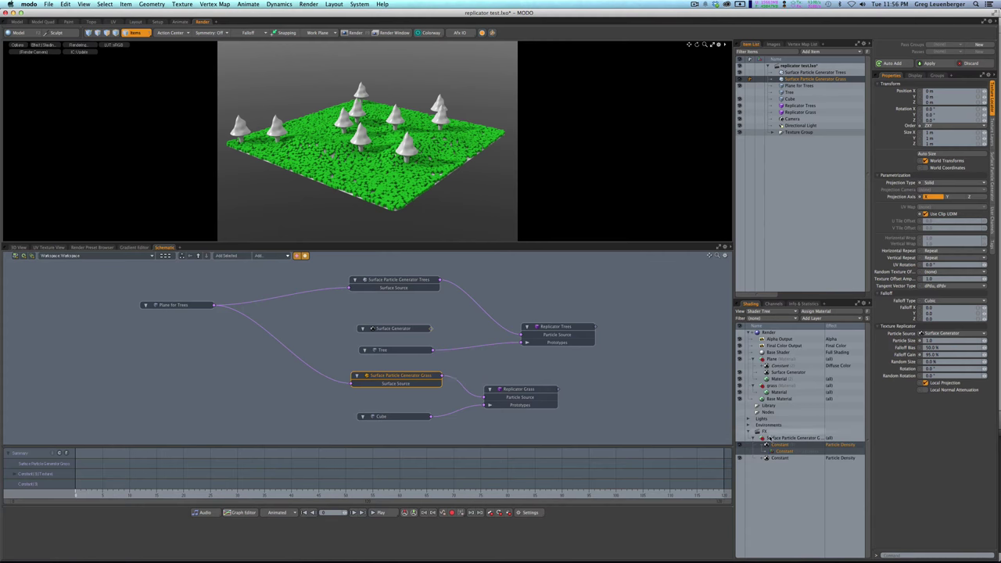
{"action": "left_click_drag", "start_coordinate": [761, 446], "coordinate": [763, 446]}
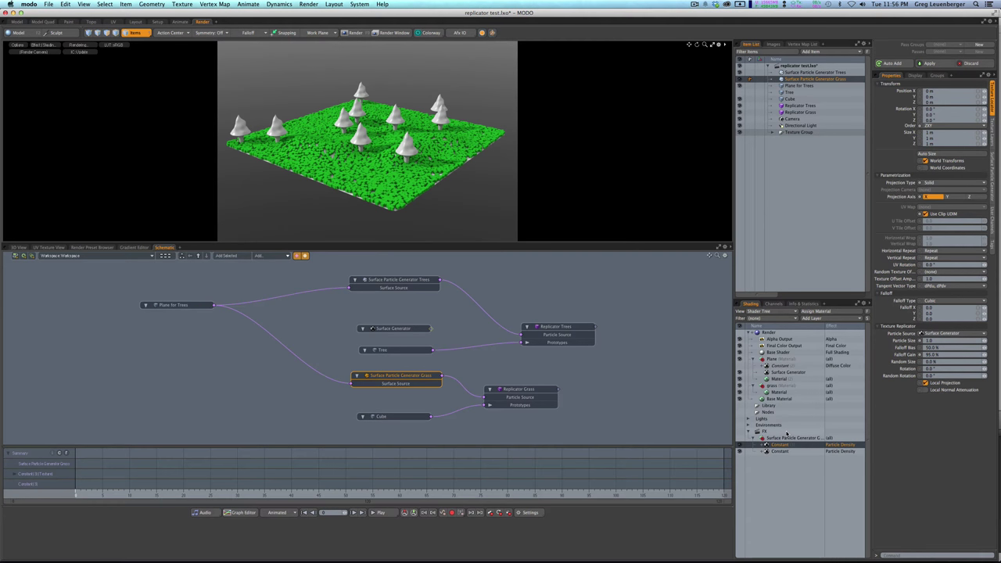
Delete the tree generator link and connect Surface Generator to Replicator Trees' Particle Source
{"action": "left_click", "coordinate": [943, 334]}
{"action": "left_click", "coordinate": [942, 335]}
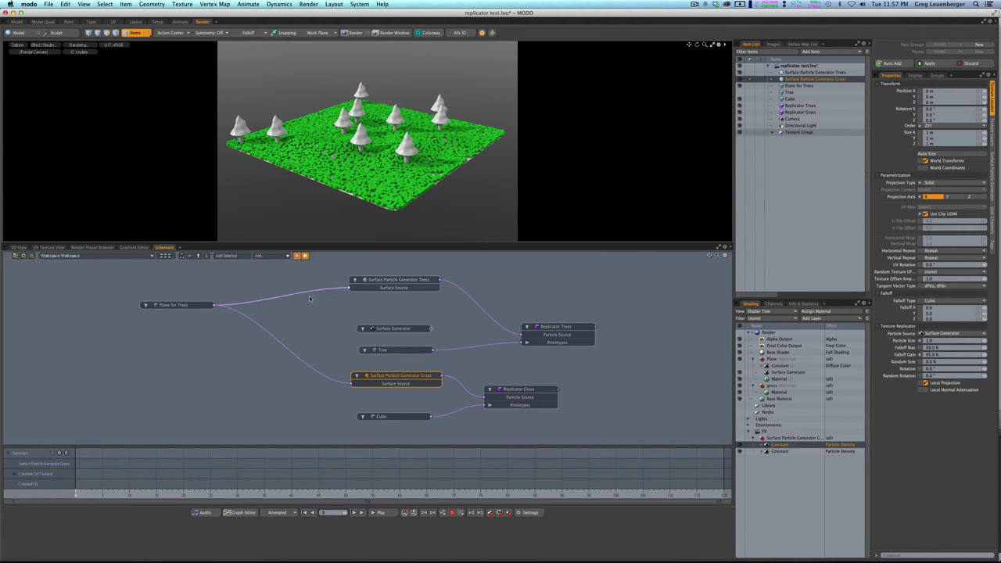
{"action": "left_click", "coordinate": [510, 333]}
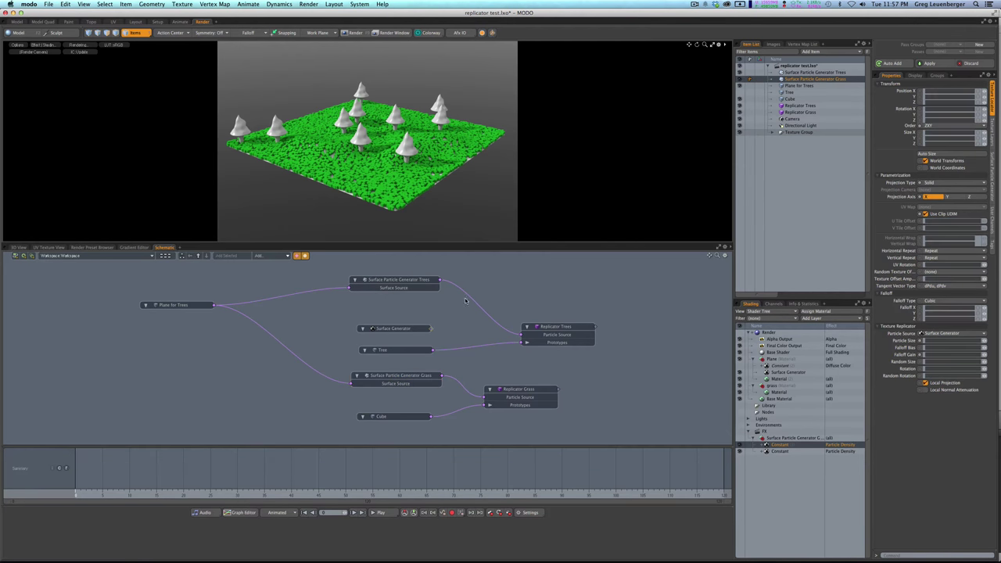
{"action": "key", "text": "Delete"}
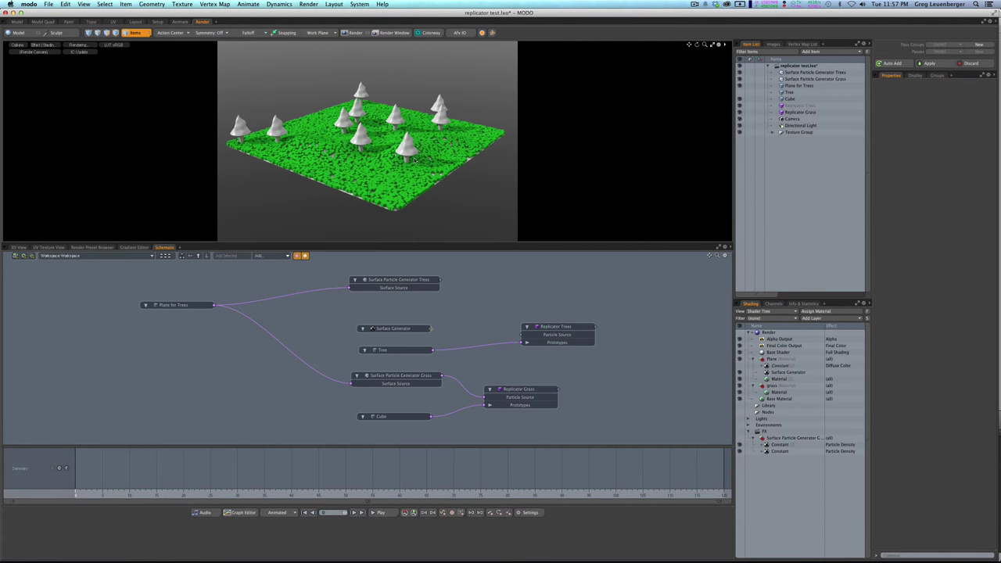
{"action": "left_click_drag", "start_coordinate": [433, 328], "coordinate": [523, 335]}
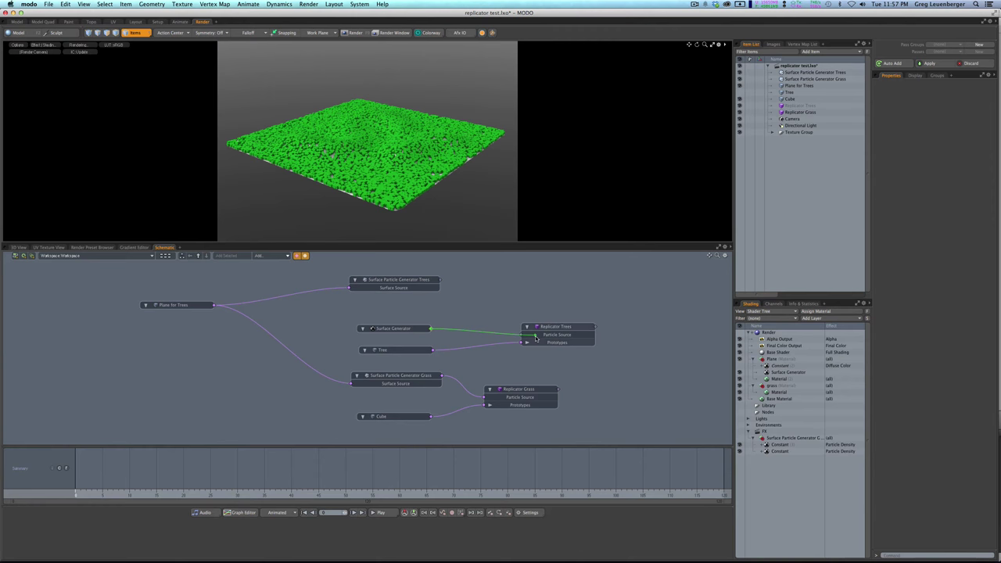
Inspect the Surface Generator texture layer and the grass generator's first Constant layer in the Shader Tree
{"action": "left_click", "coordinate": [788, 372]}
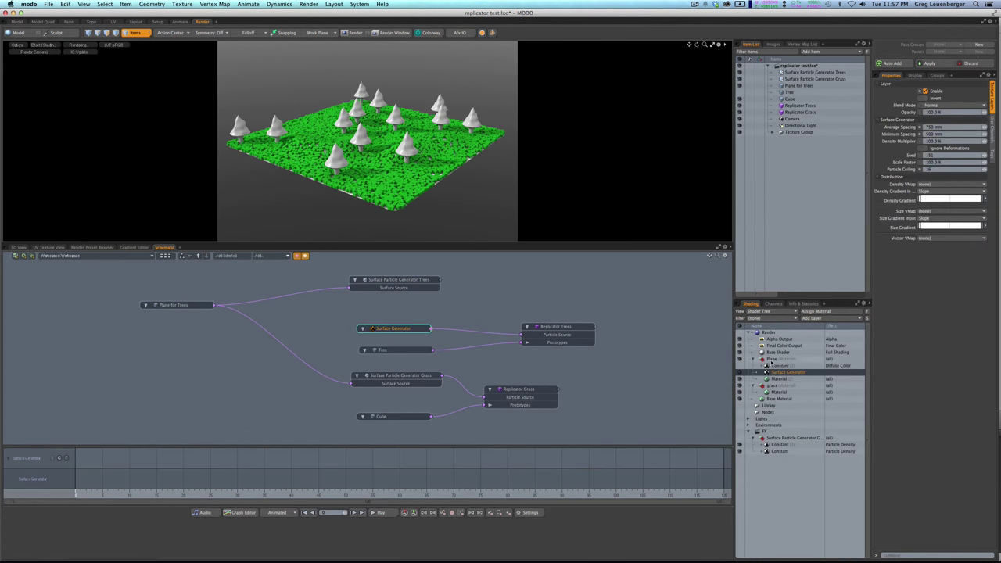
{"action": "left_click", "coordinate": [771, 360]}
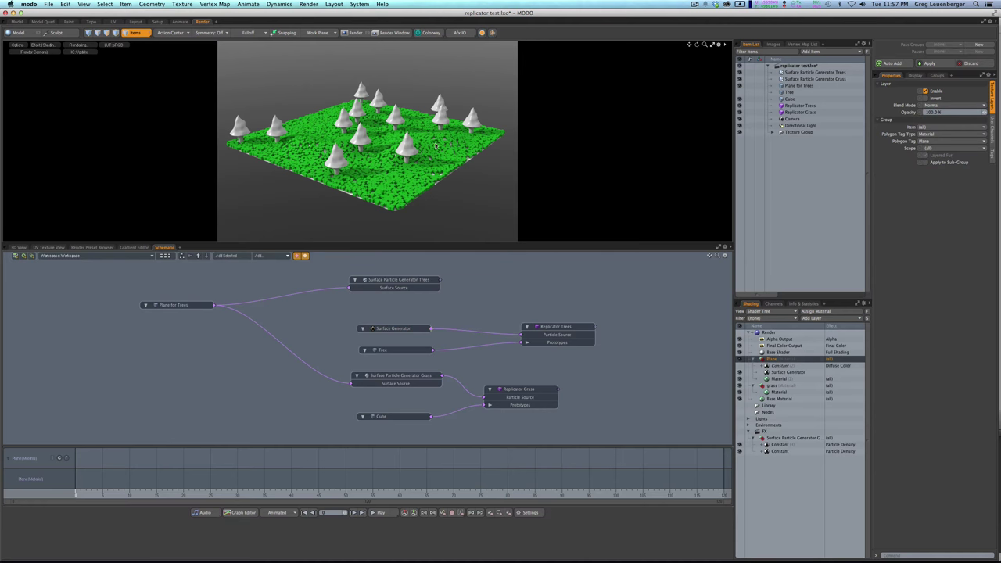
{"action": "left_click", "coordinate": [787, 372]}
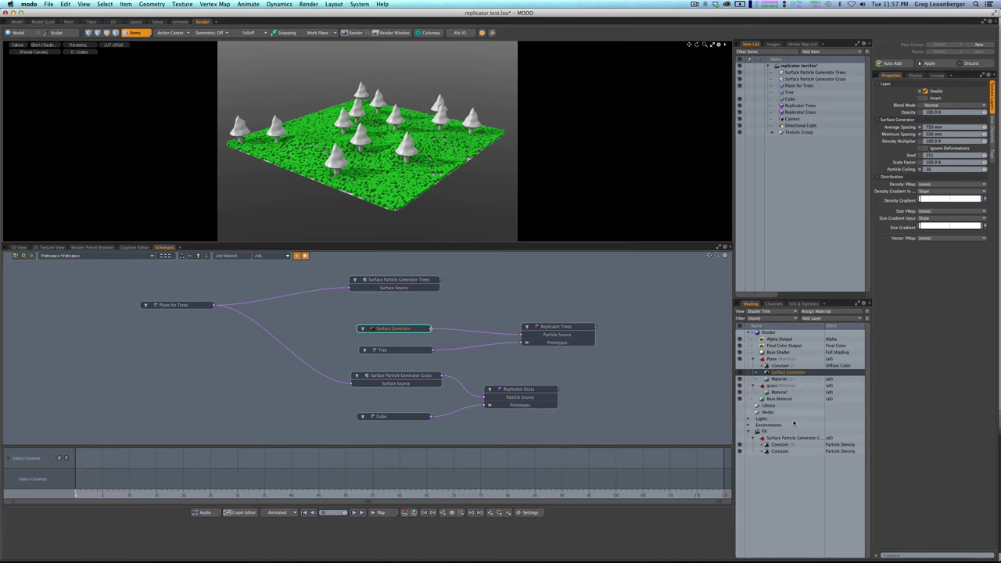
{"action": "left_click", "coordinate": [783, 444]}
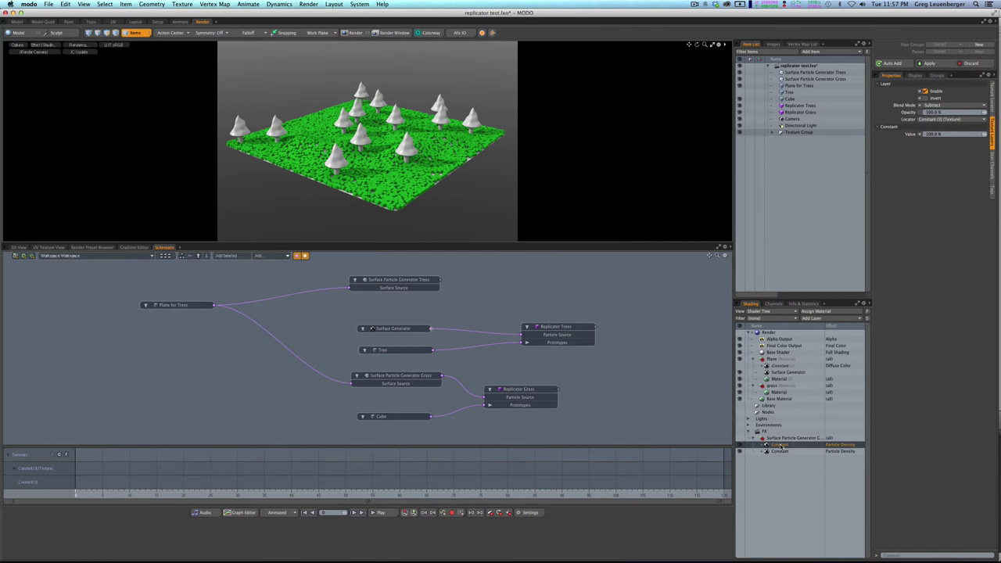
Hide Replicator Grass and select the Constant layer under the grass generator
{"action": "left_click", "coordinate": [994, 110]}
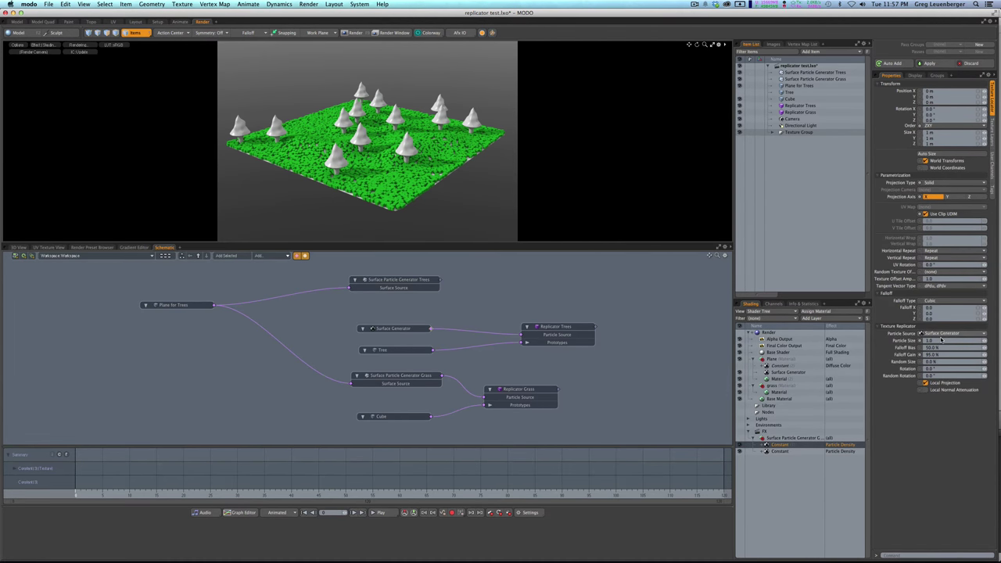
{"action": "right_click", "coordinate": [778, 446]}
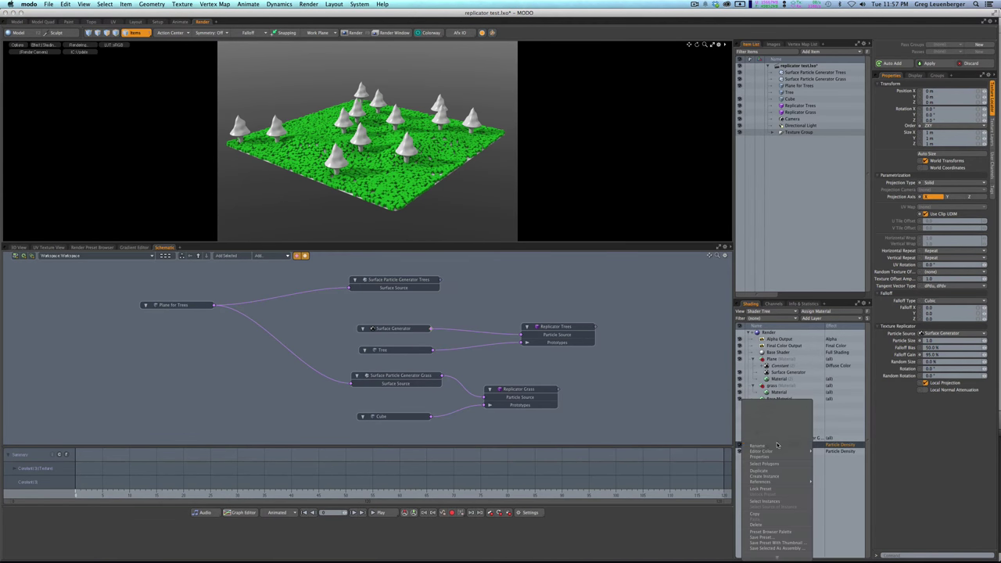
{"action": "key", "text": "Escape"}
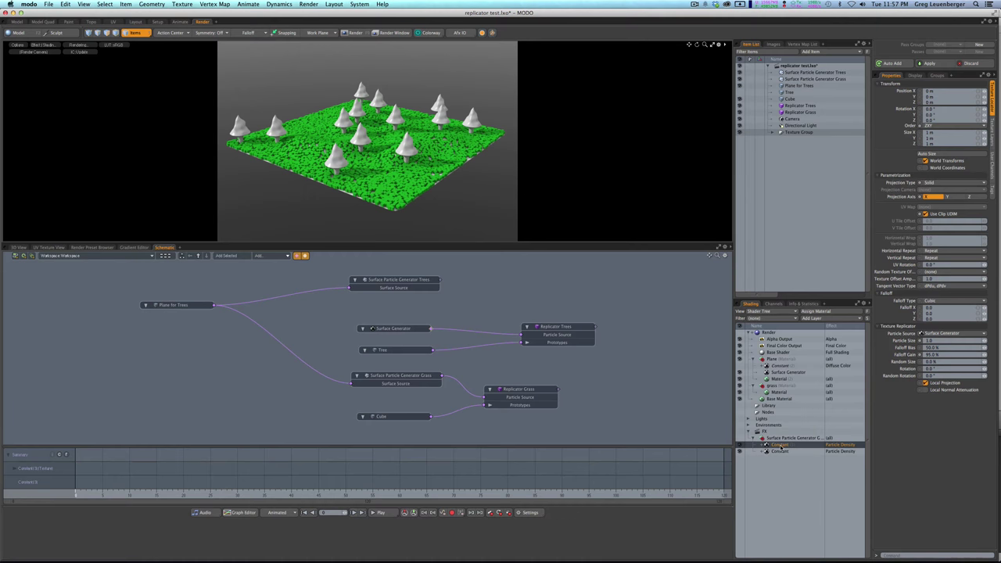
{"action": "right_click", "coordinate": [780, 451]}
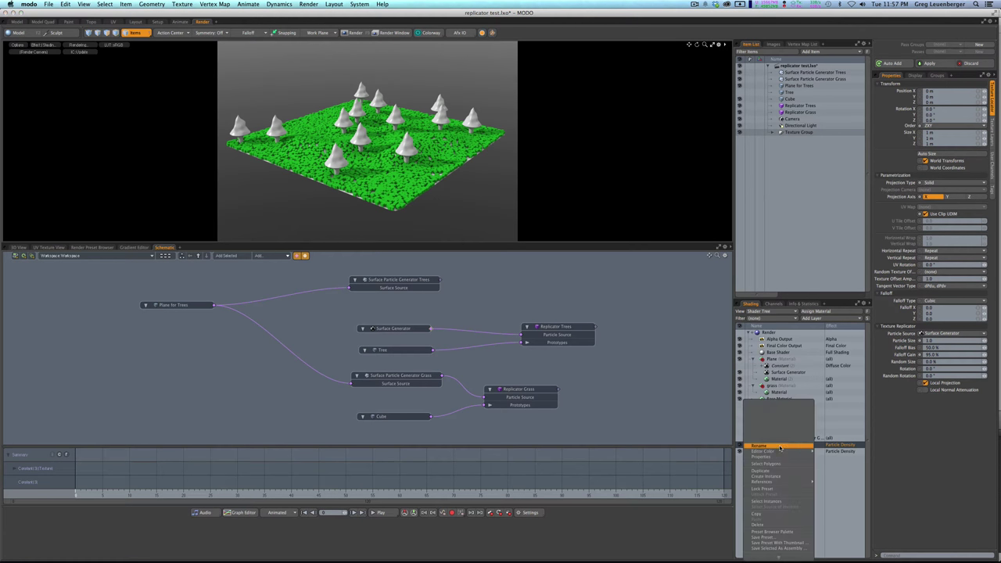
{"action": "left_click", "coordinate": [780, 498]}
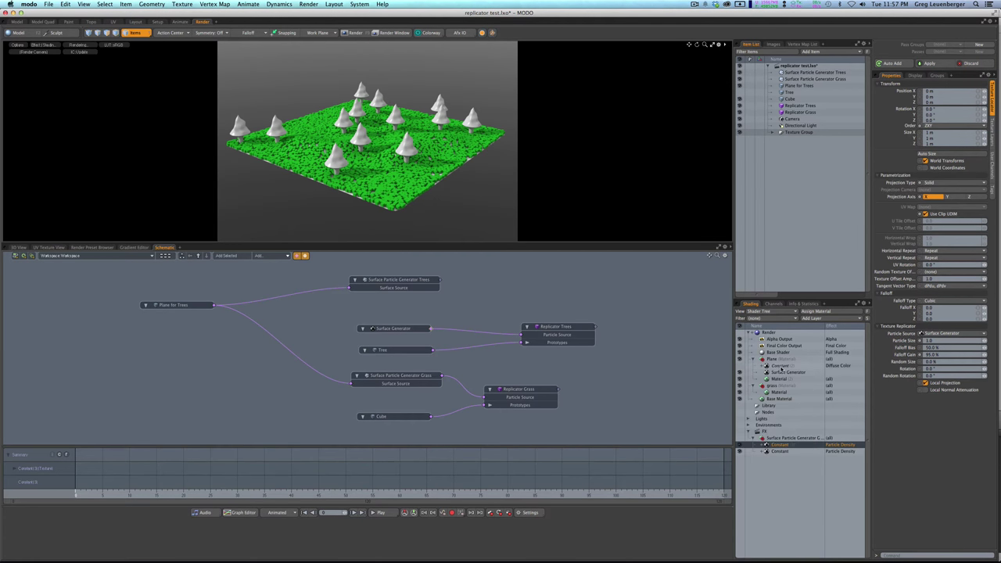
{"action": "left_click", "coordinate": [777, 366]}
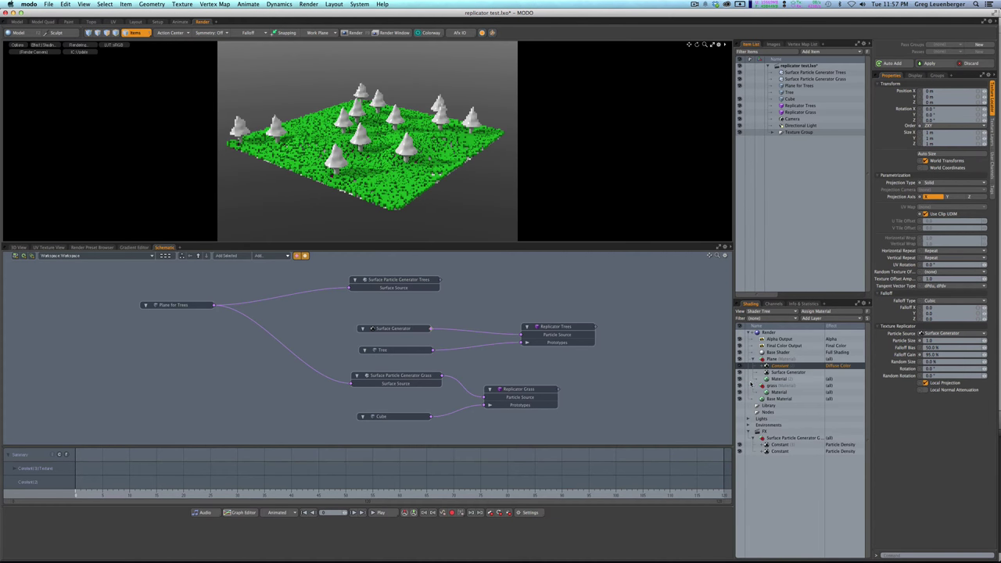
{"action": "left_click", "coordinate": [739, 112]}
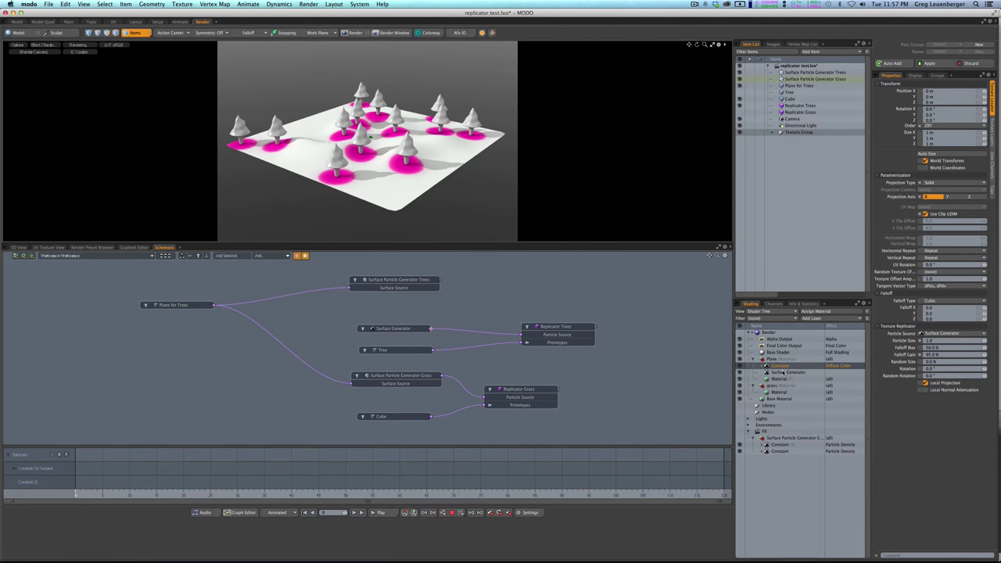
{"action": "left_click", "coordinate": [779, 445]}
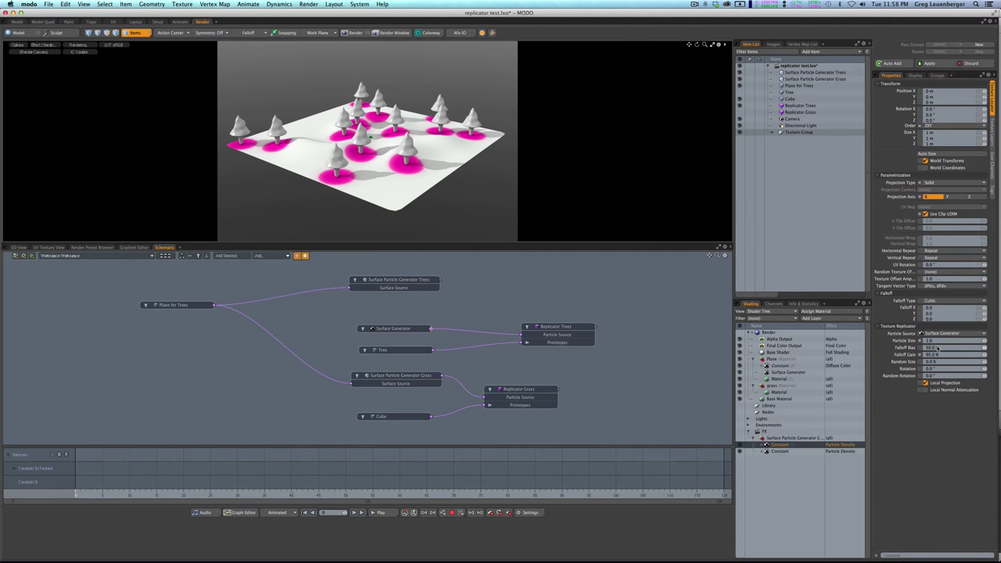
Set the texture replicator Particle Size to 4 and Falloff Gain to 95%
{"action": "left_click", "coordinate": [941, 342]}
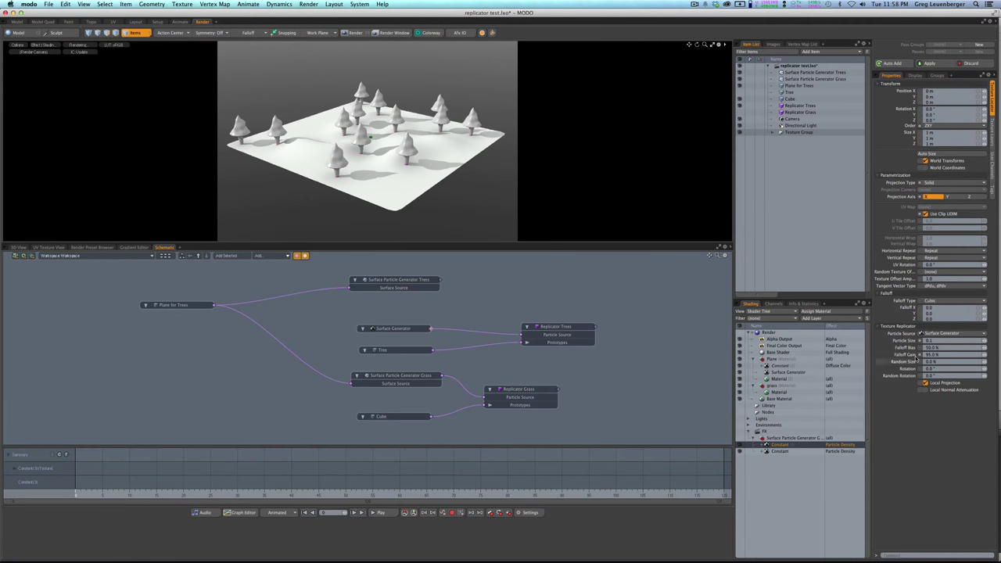
{"action": "left_click", "coordinate": [947, 341]}
{"action": "type", "text": "4"}
{"action": "key", "text": "Return"}
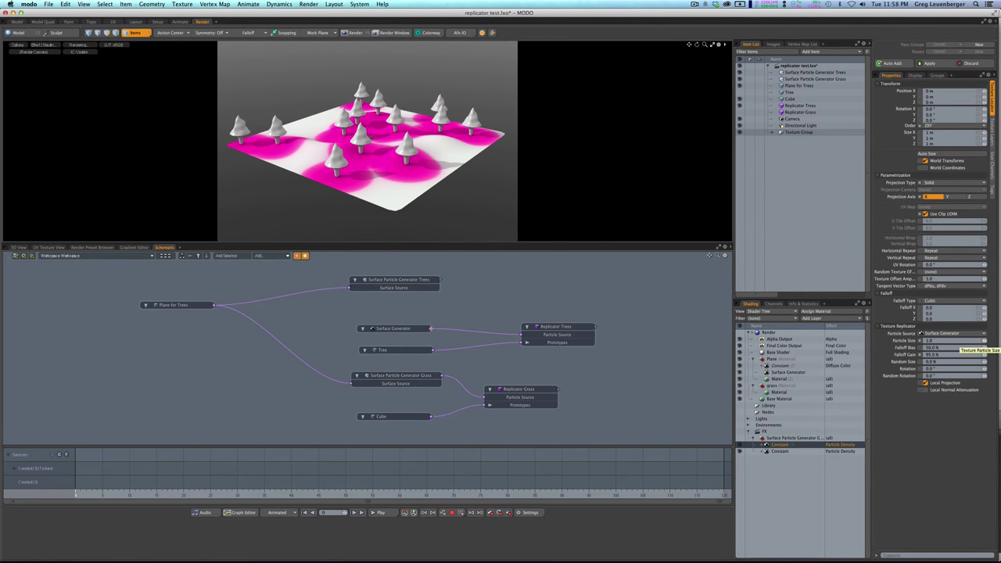
{"action": "left_click", "coordinate": [945, 356]}
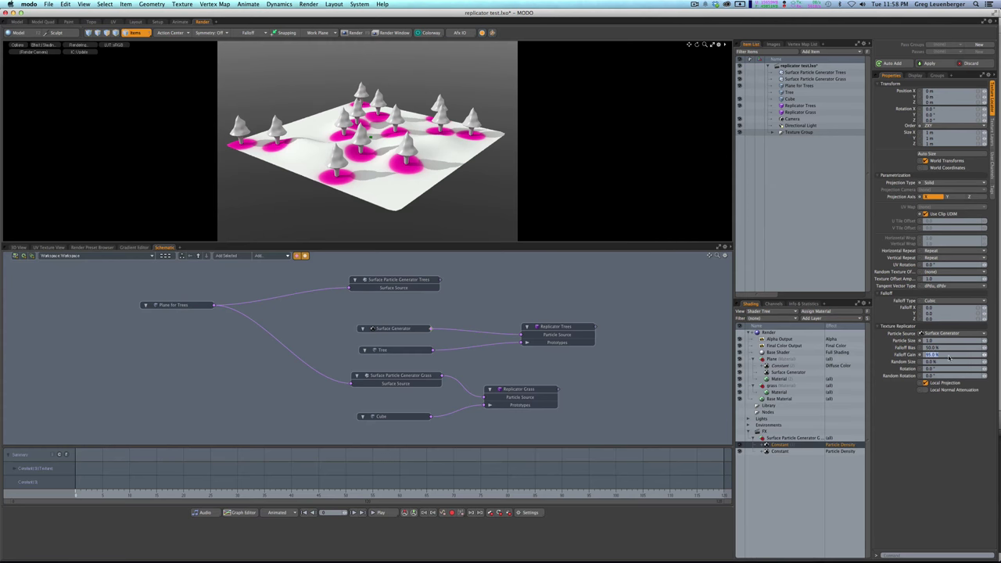
{"action": "type", "text": "15"}
{"action": "key", "text": "Return"}
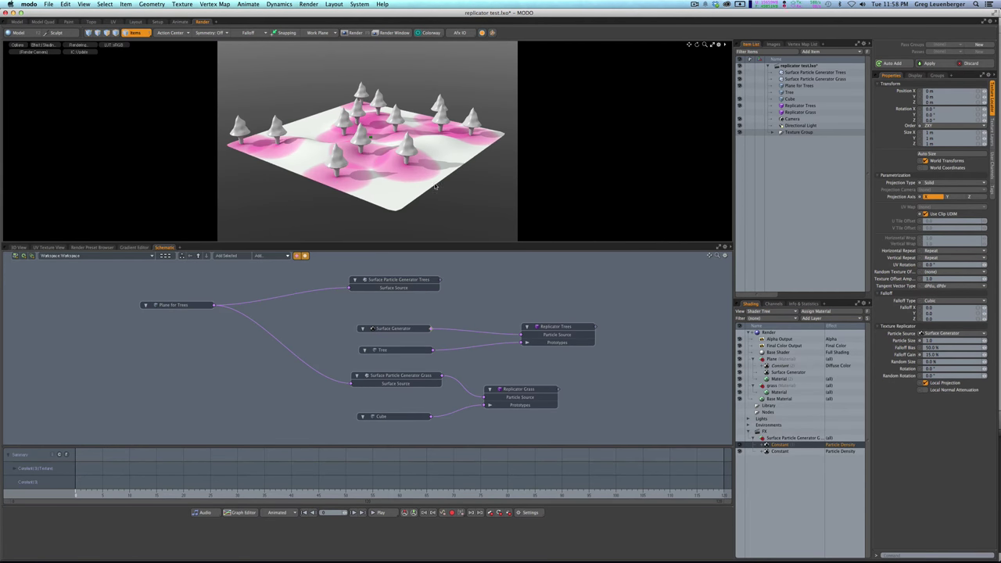
{"action": "left_click", "coordinate": [948, 354]}
{"action": "type", "text": "95"}
{"action": "key", "text": "Return"}
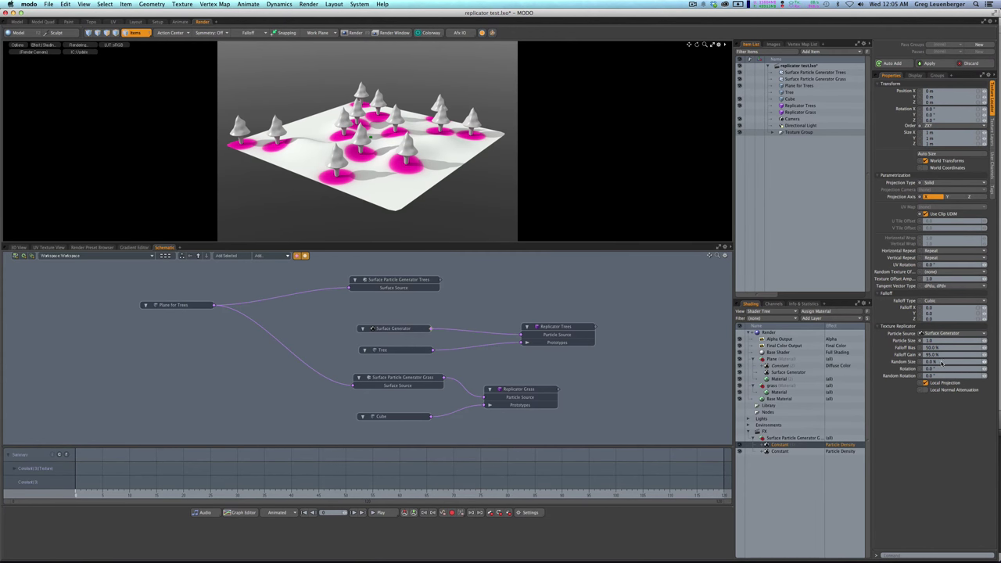
Set the texture replicator Random Size to 50%
{"action": "left_click", "coordinate": [942, 362]}
{"action": "type", "text": "20"}
{"action": "key", "text": "Return"}
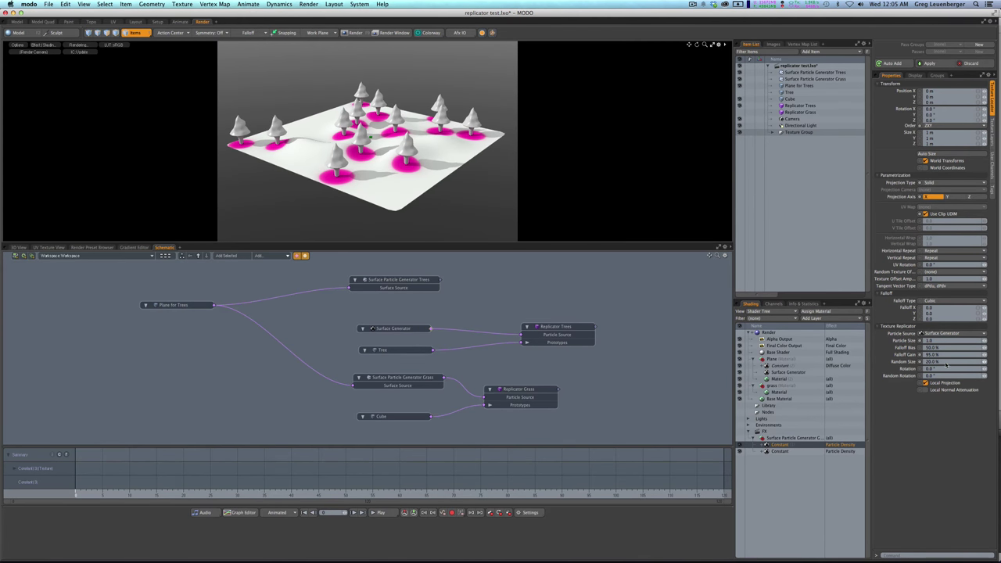
{"action": "left_click", "coordinate": [920, 361]}
{"action": "type", "text": "50"}
{"action": "key", "text": "Return"}
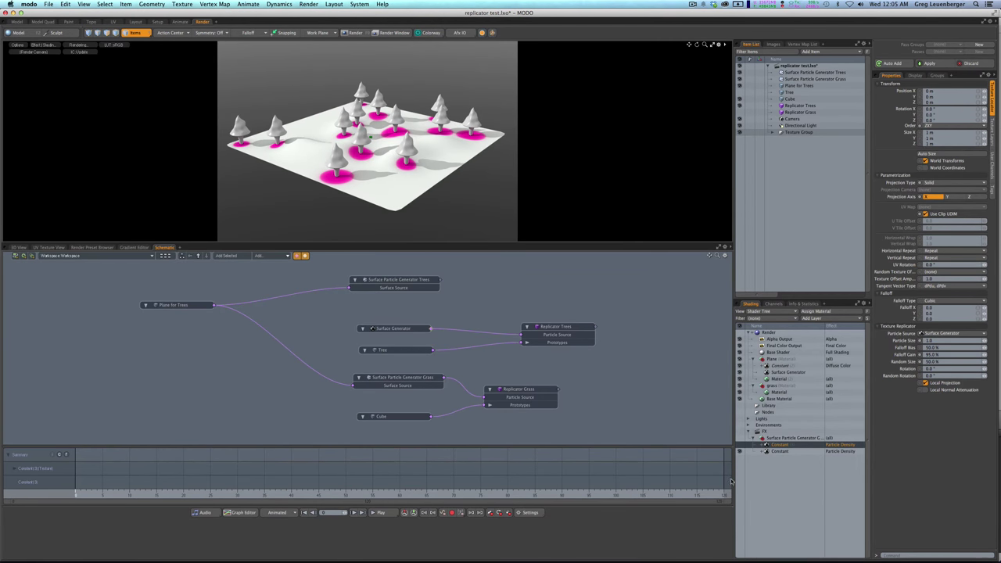
Toggle the grass generator's second Constant layer visibility and reselect its Constant layer under Surface Particle Generator Grass
{"action": "left_click", "coordinate": [786, 438]}
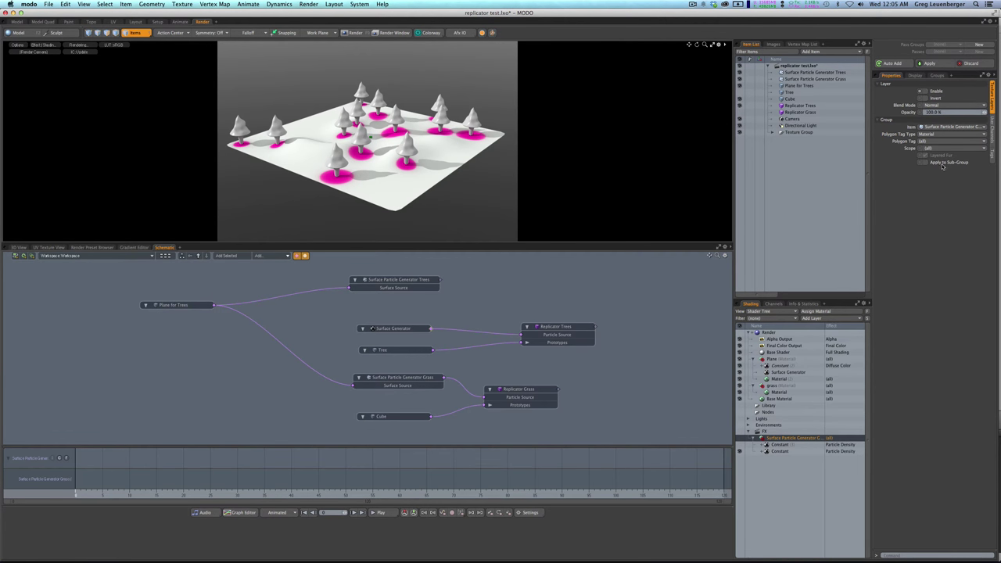
{"action": "left_click", "coordinate": [782, 451]}
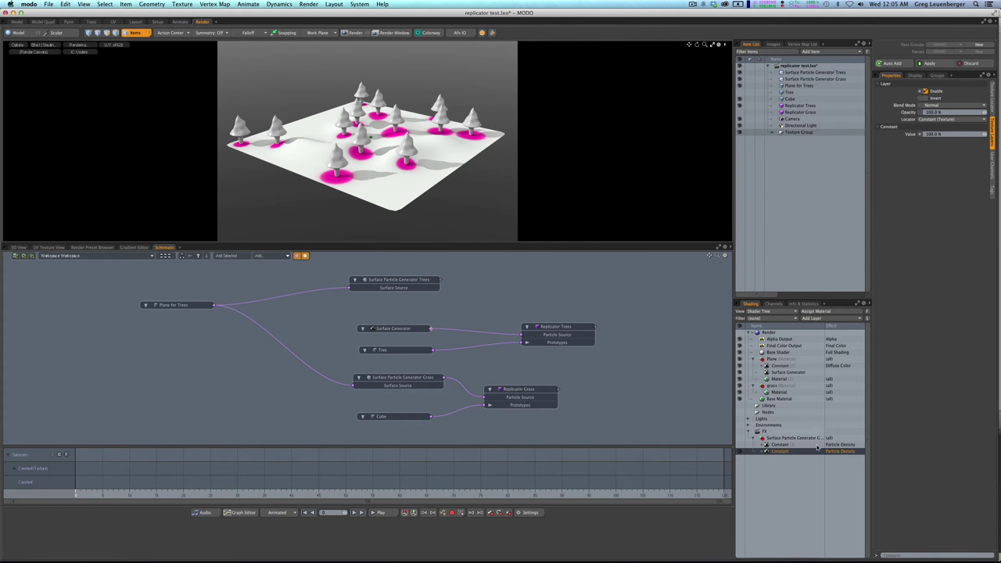
{"action": "left_click", "coordinate": [744, 451]}
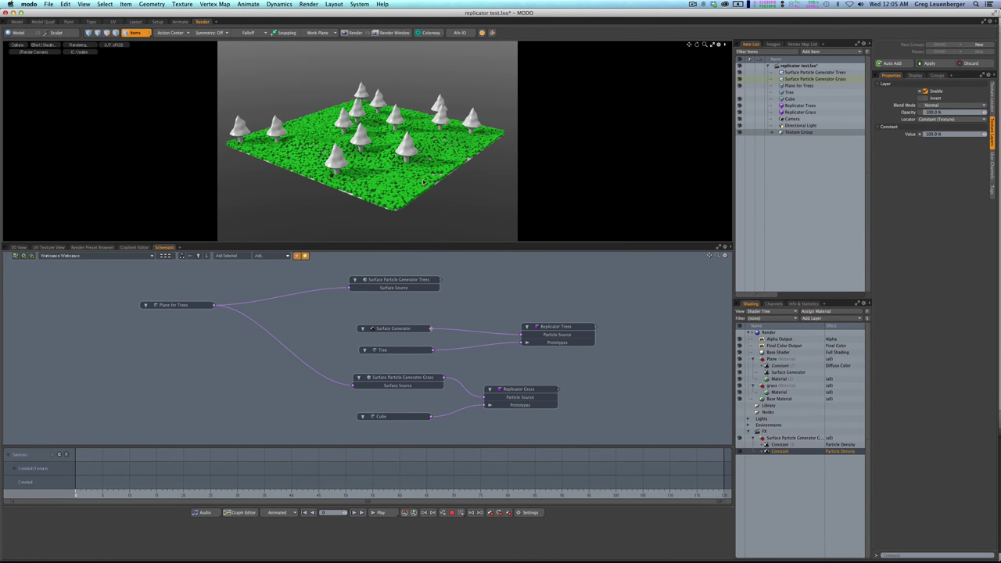
{"action": "left_click", "coordinate": [404, 377]}
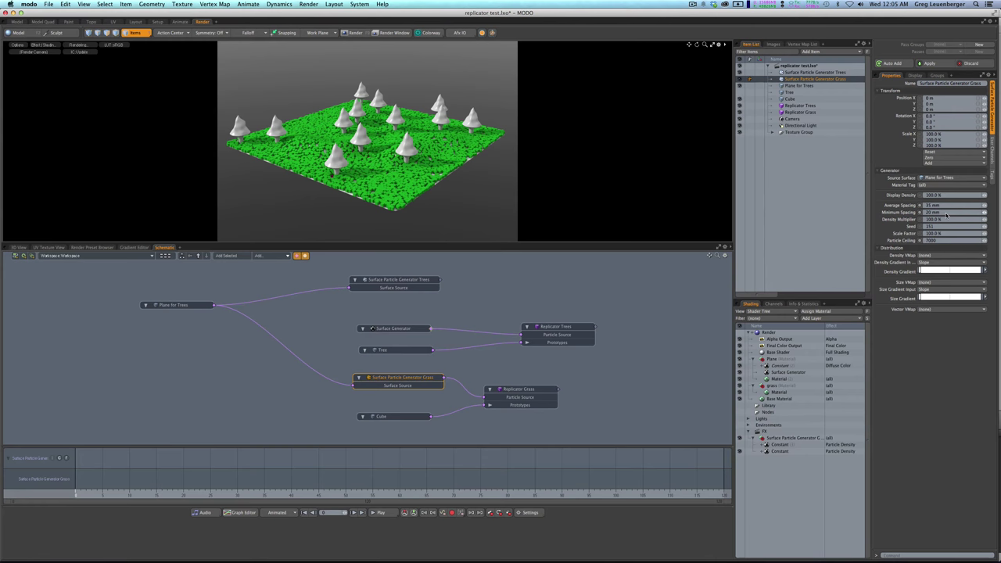
{"action": "left_click", "coordinate": [834, 442]}
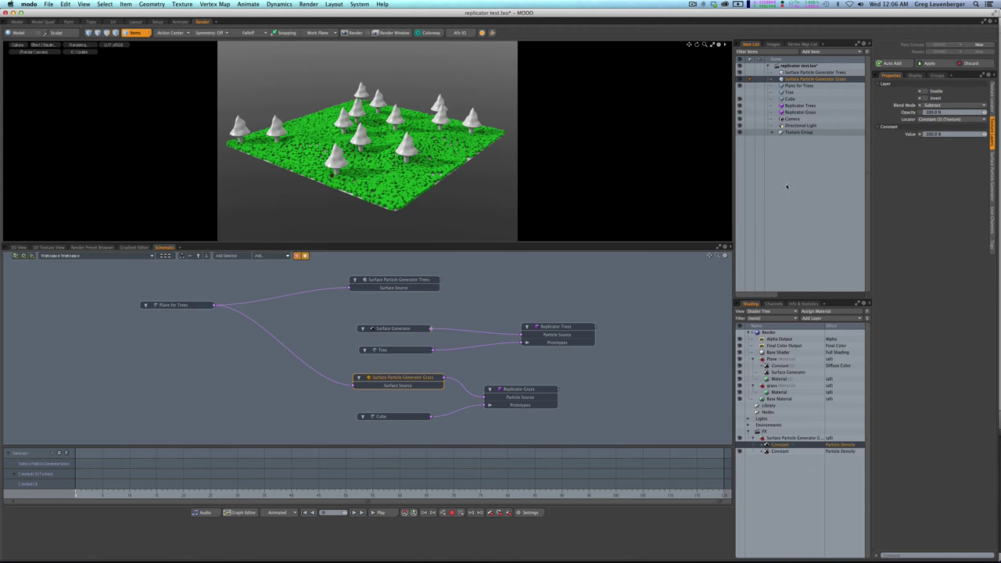
Hide Replicator Grass and enable the subtracting Constant density layer
{"action": "left_click", "coordinate": [740, 112]}
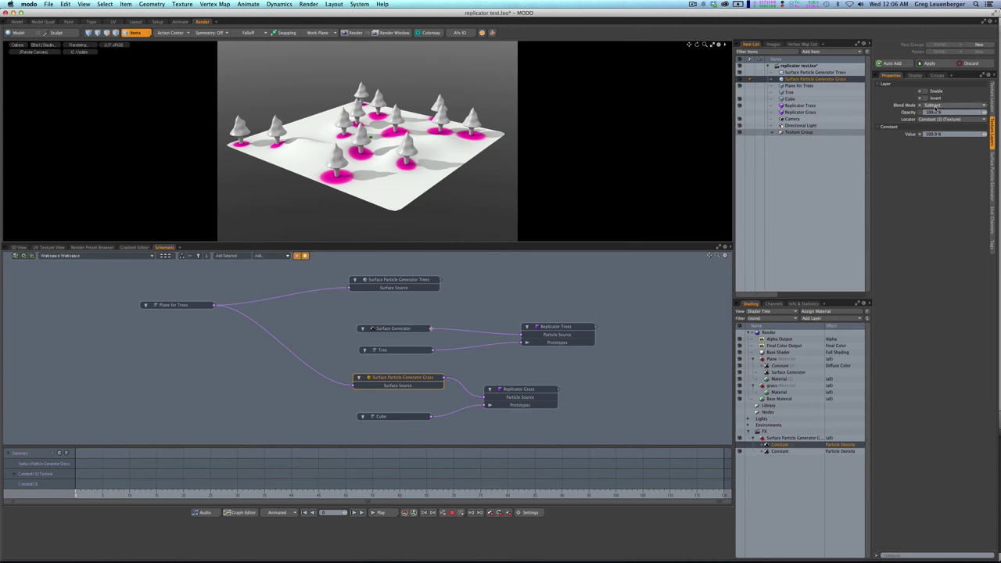
{"action": "left_click", "coordinate": [740, 444]}
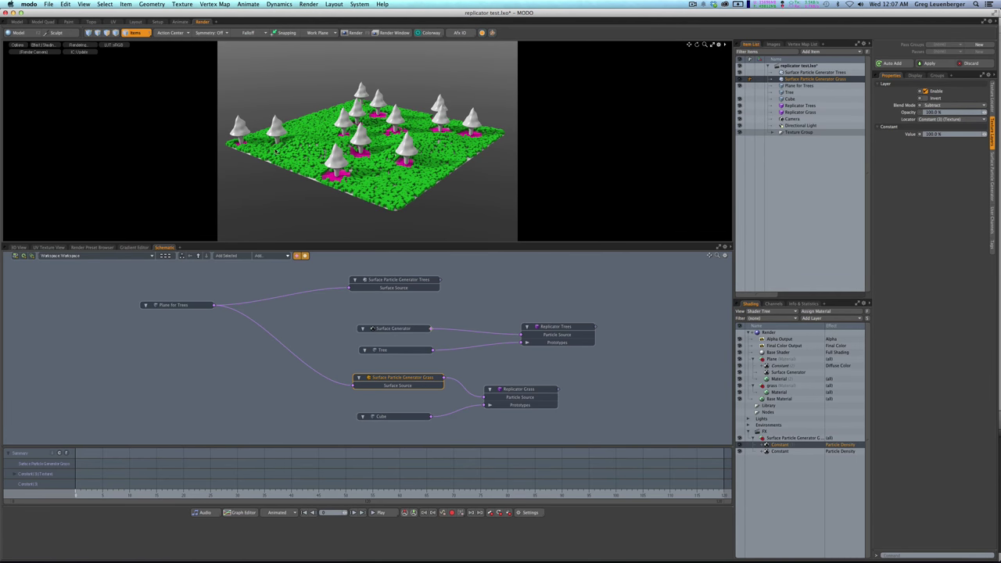
Orbit in on the cleared patches, select the trees' Surface Generator, then pull the view back out
{"action": "left_click_drag", "start_coordinate": [385, 235], "coordinate": [344, 188], "text": "alt"}
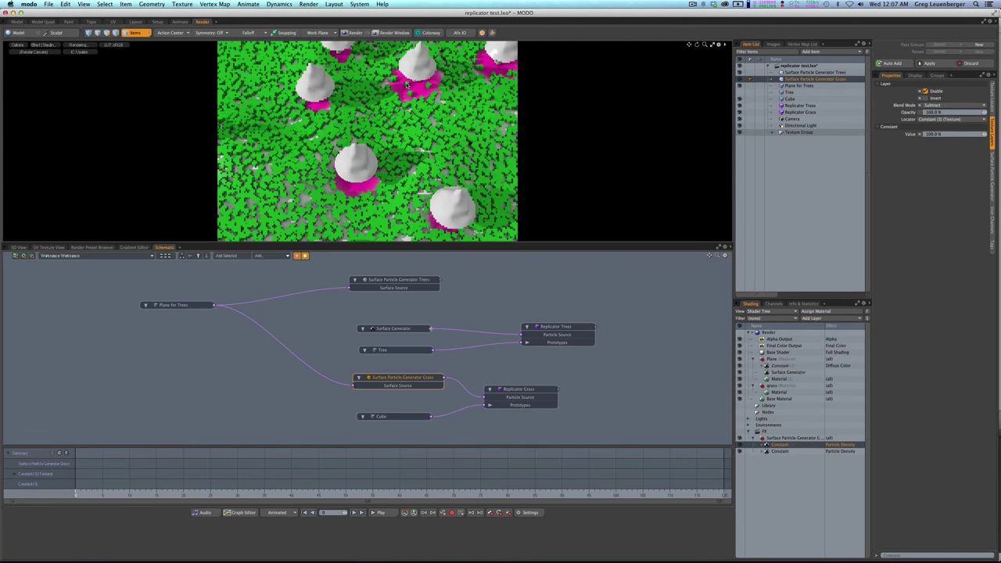
{"action": "left_click_drag", "start_coordinate": [425, 88], "coordinate": [407, 143], "text": "alt"}
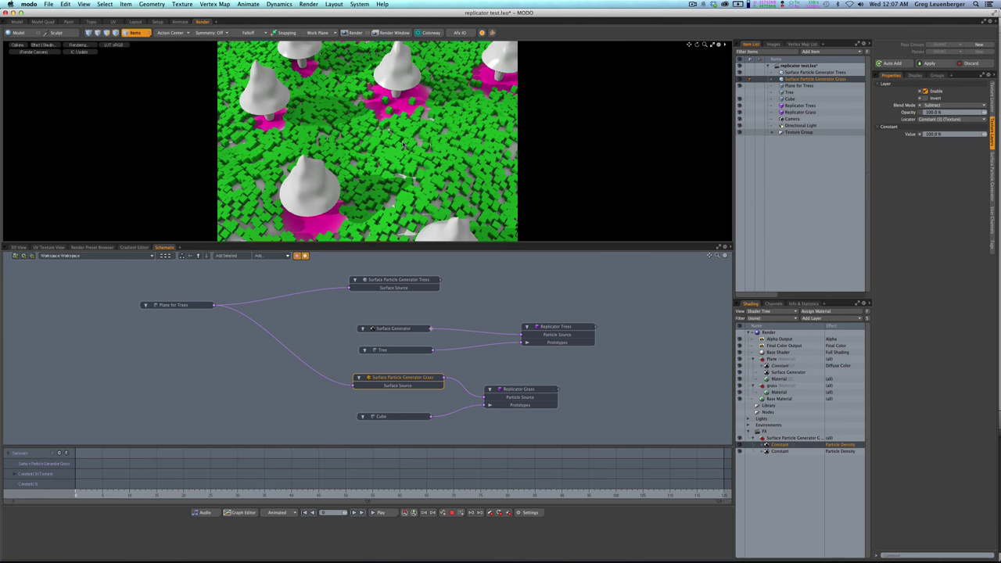
{"action": "left_click", "coordinate": [402, 329]}
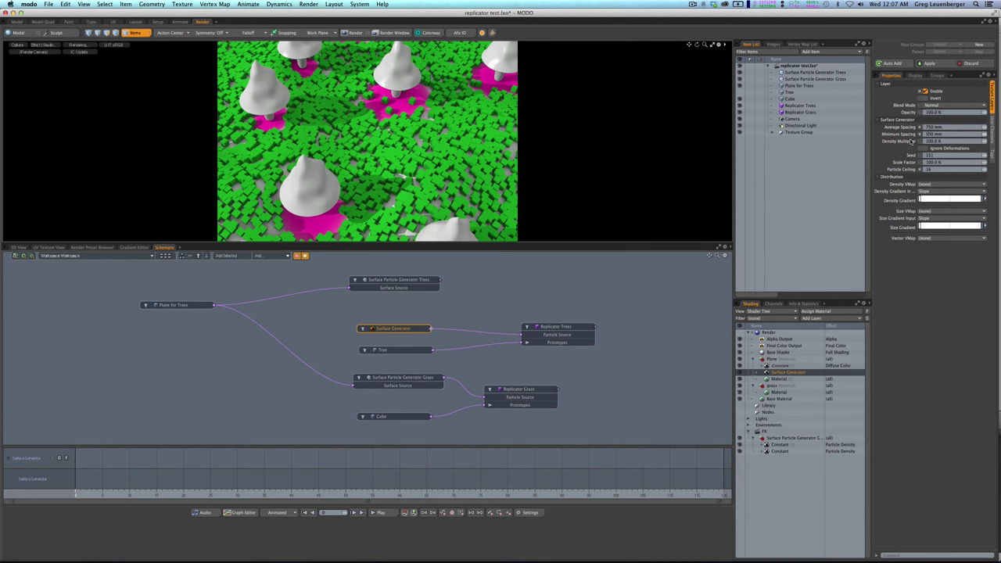
{"action": "left_click_drag", "start_coordinate": [372, 149], "coordinate": [247, 196], "text": "alt"}
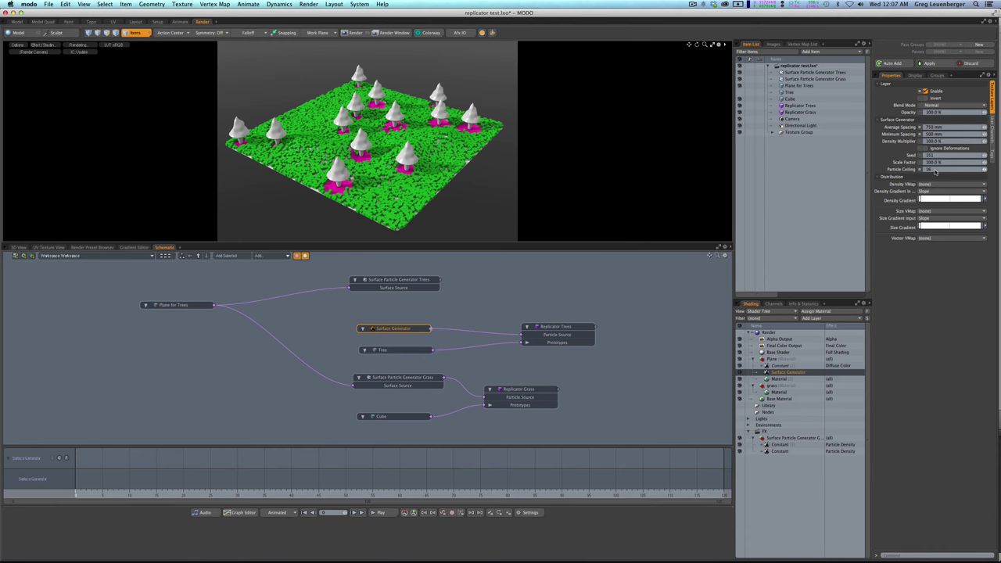
Raise the tree Surface Generator's Particle Ceiling to 64, with Average Spacing 0 and Minimum Spacing 200 mm
{"action": "left_click", "coordinate": [936, 170]}
{"action": "type", "text": "8"}
{"action": "key", "text": "Return"}
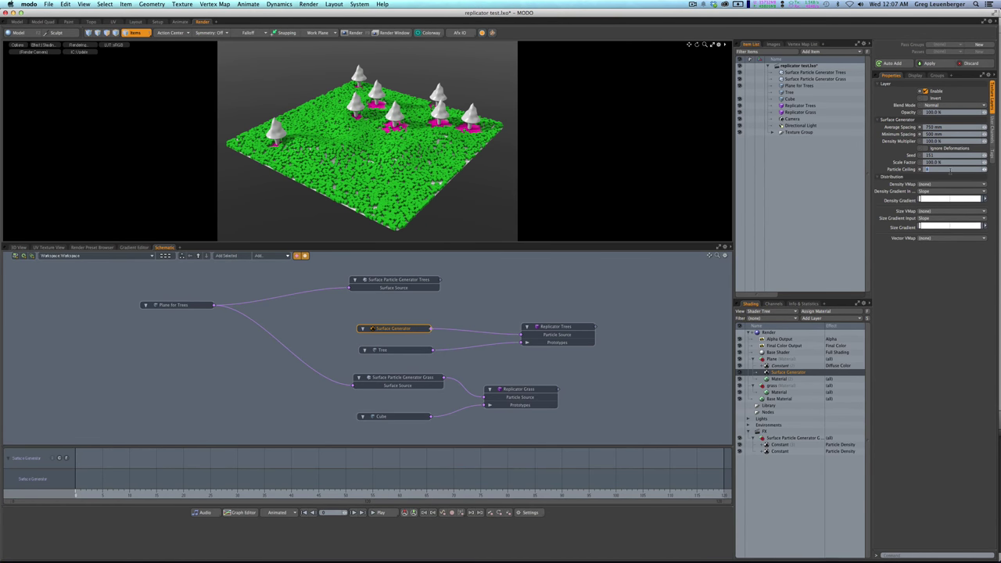
{"action": "type", "text": "32"}
{"action": "key", "text": "Return"}
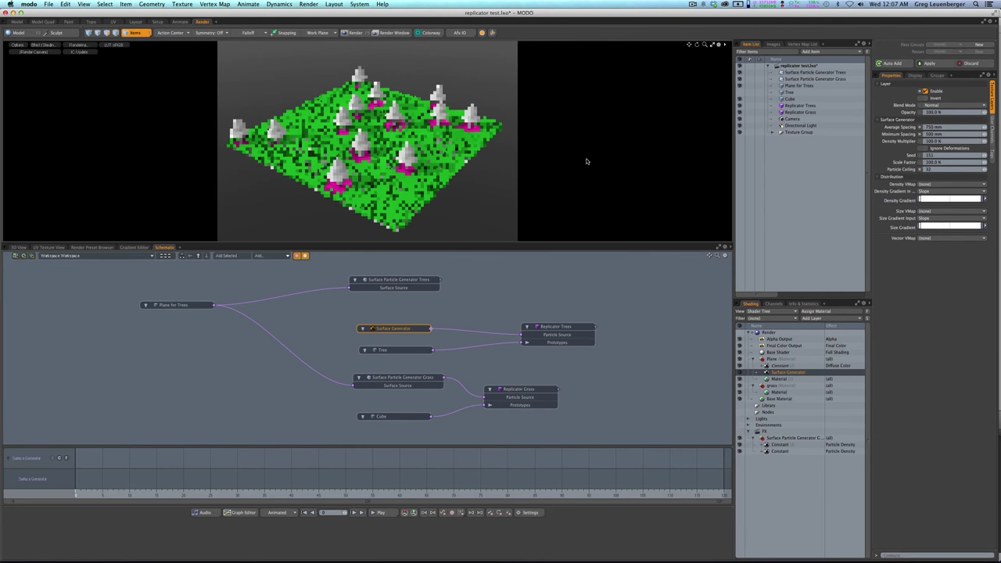
{"action": "left_click", "coordinate": [942, 127]}
{"action": "type", "text": "0"}
{"action": "key", "text": "Return"}
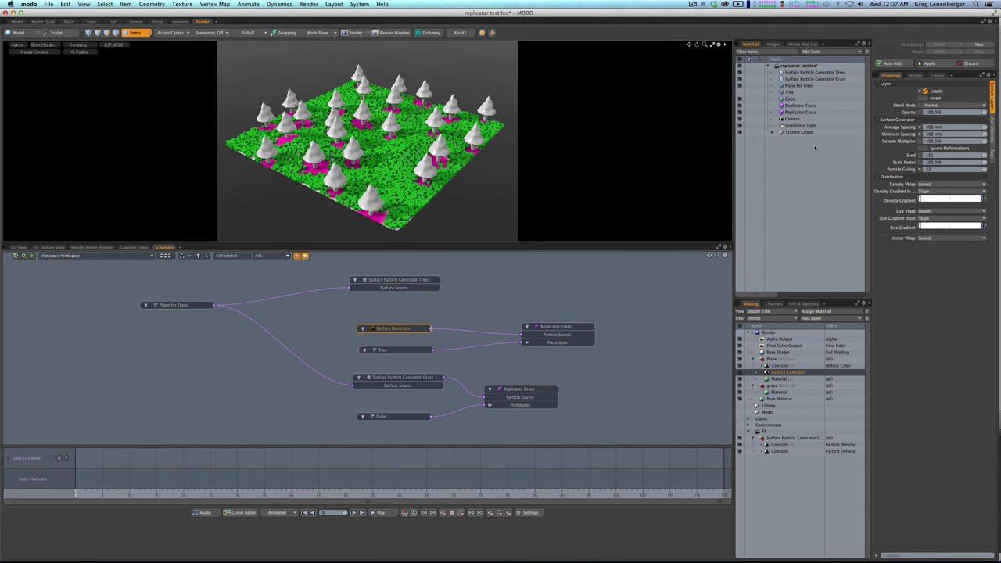
{"action": "left_click", "coordinate": [964, 133]}
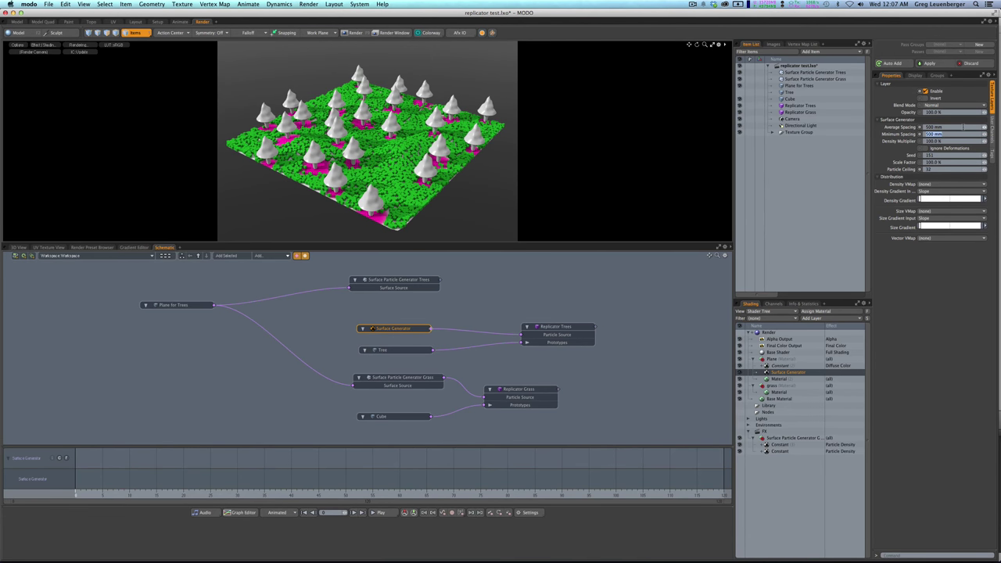
{"action": "type", "text": "200"}
{"action": "key", "text": "Return"}
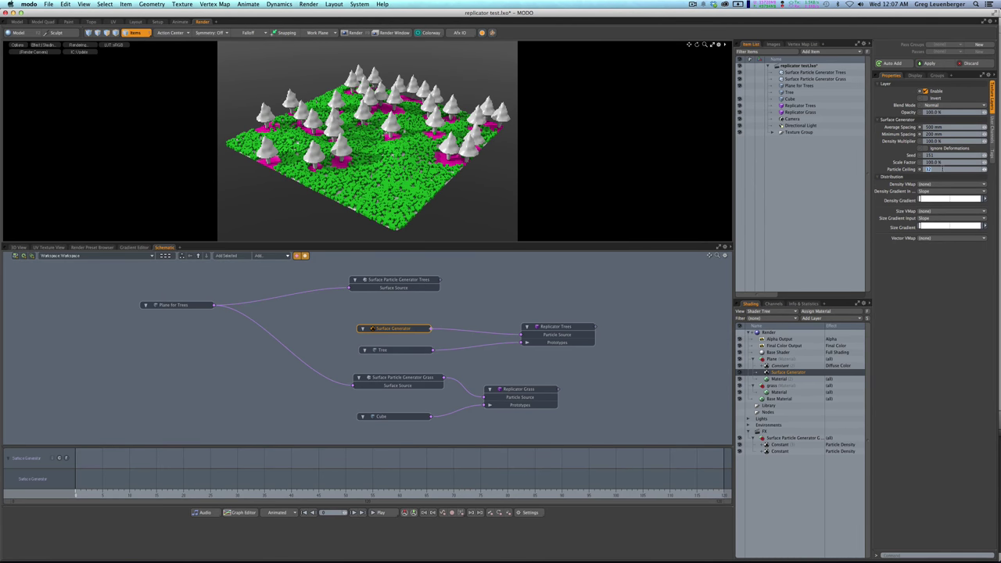
{"action": "key", "text": "Return"}
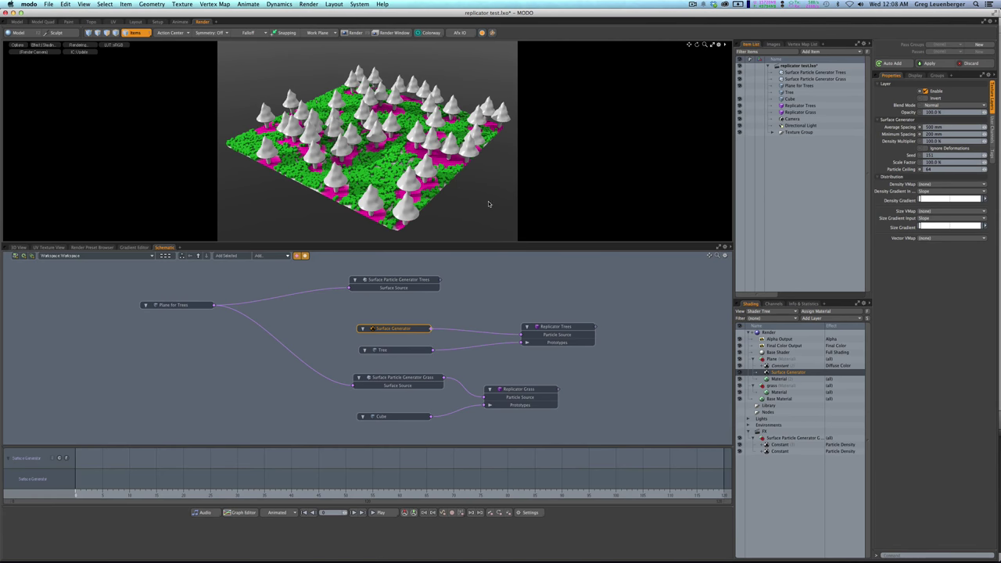
Orbit the preview lower and reposition the Surface Generator node in the Schematic
{"action": "mouse_move", "coordinate": [464, 200]}
{"action": "left_mouse_down", "text": "alt"}
{"action": "mouse_move", "coordinate": [450, 180]}
{"action": "mouse_move", "coordinate": [433, 190]}
{"action": "mouse_move", "coordinate": [451, 208]}
{"action": "left_mouse_up", "text": "alt"}
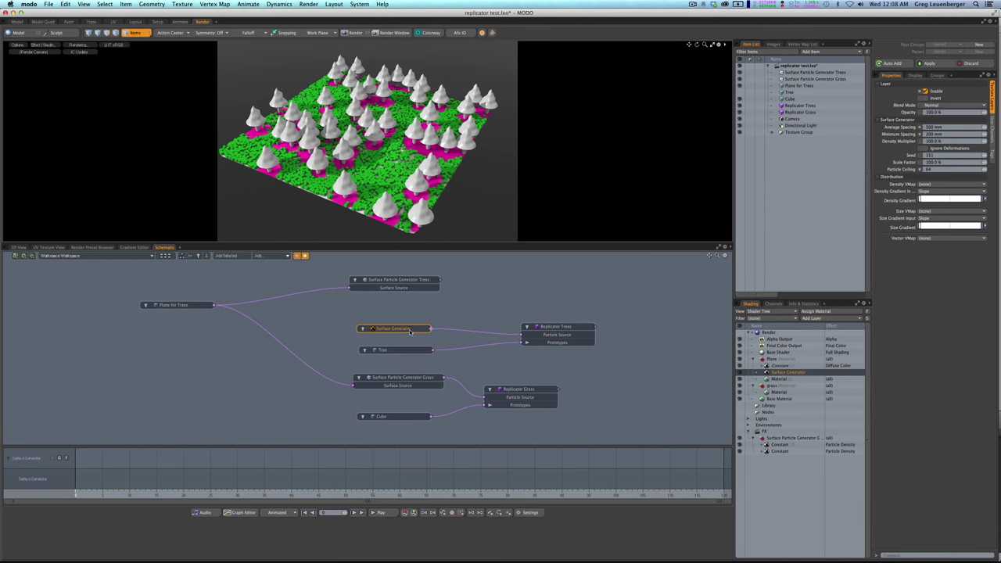
{"action": "left_click_drag", "start_coordinate": [396, 330], "coordinate": [347, 328]}
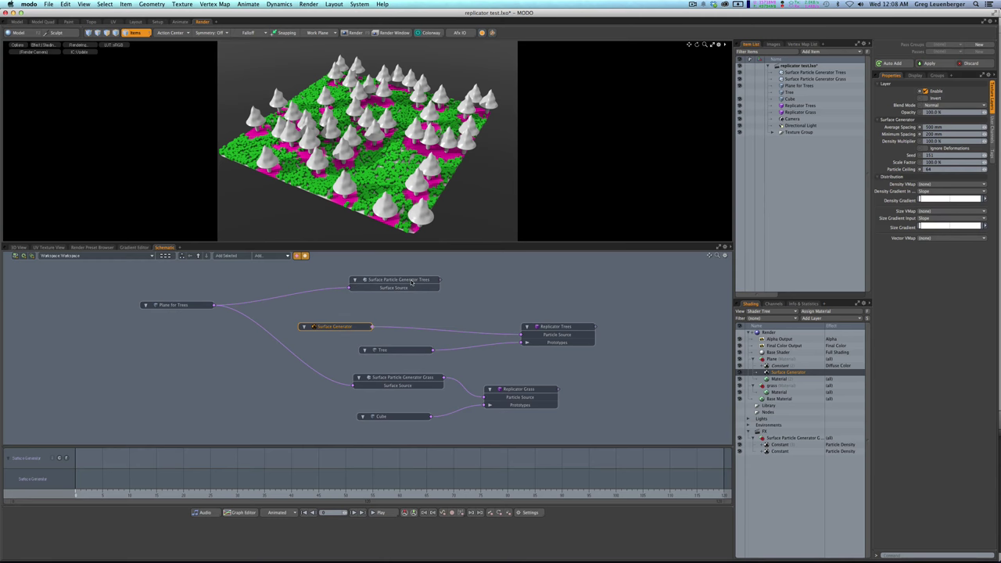
{"action": "left_click_drag", "start_coordinate": [365, 329], "coordinate": [424, 329]}
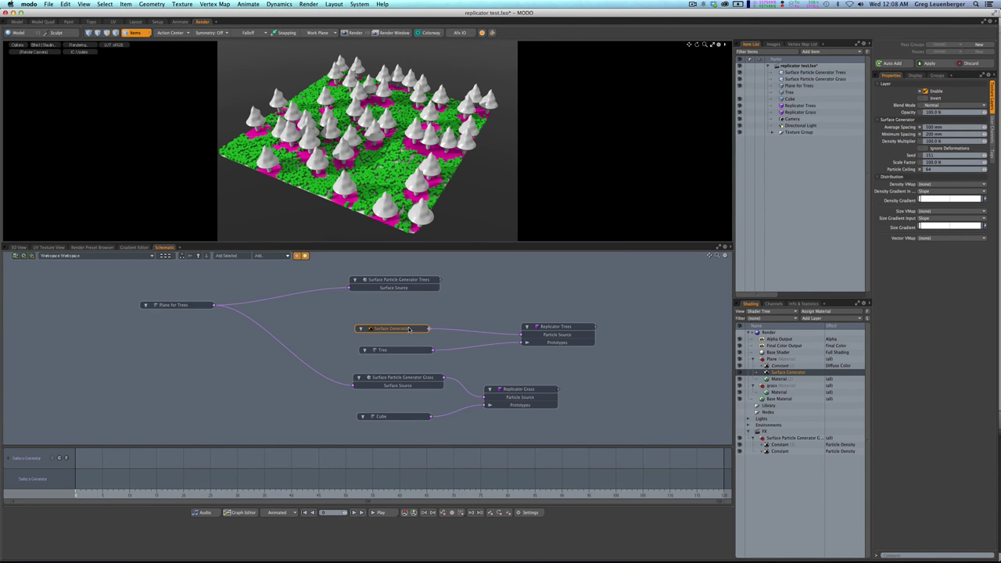
{"action": "left_click", "coordinate": [458, 334]}
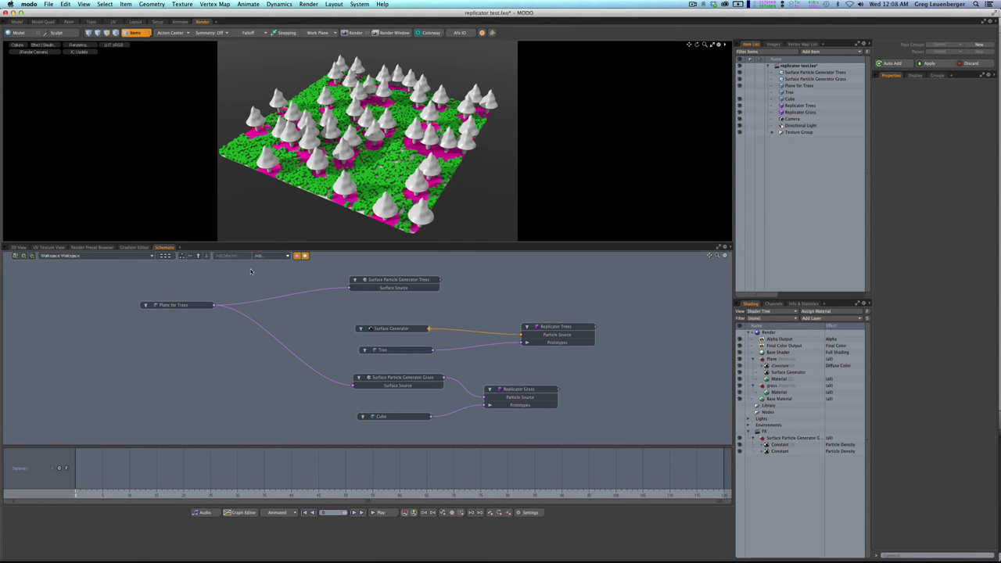
Swap the Sculpt palette for Particles Setup and add a Random particle modifier to the trees
{"action": "left_click", "coordinate": [53, 32]}
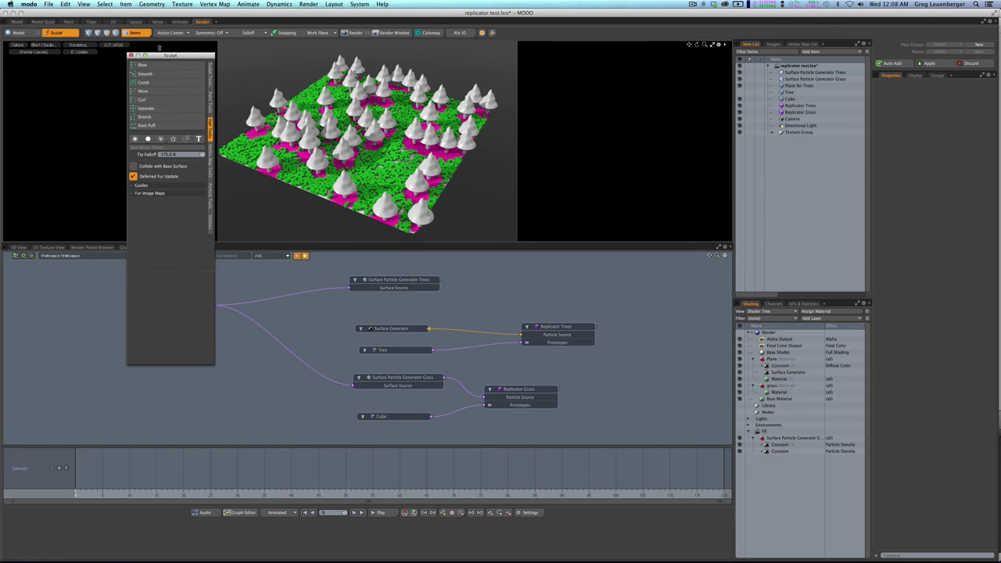
{"action": "left_click_drag", "start_coordinate": [177, 22], "coordinate": [108, 97]}
{"action": "key", "text": "F6"}
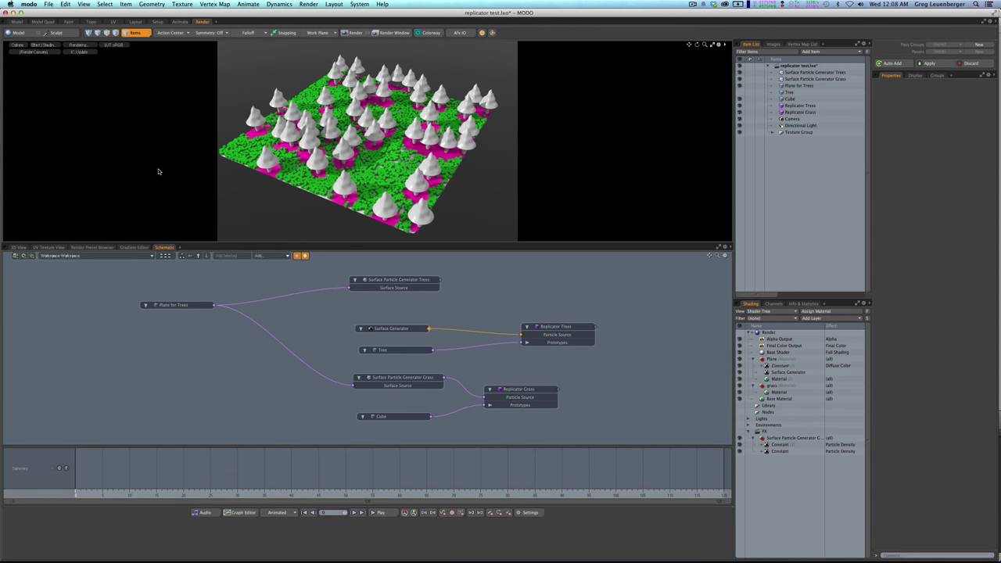
{"action": "left_click_drag", "start_coordinate": [92, 162], "coordinate": [181, 130]}
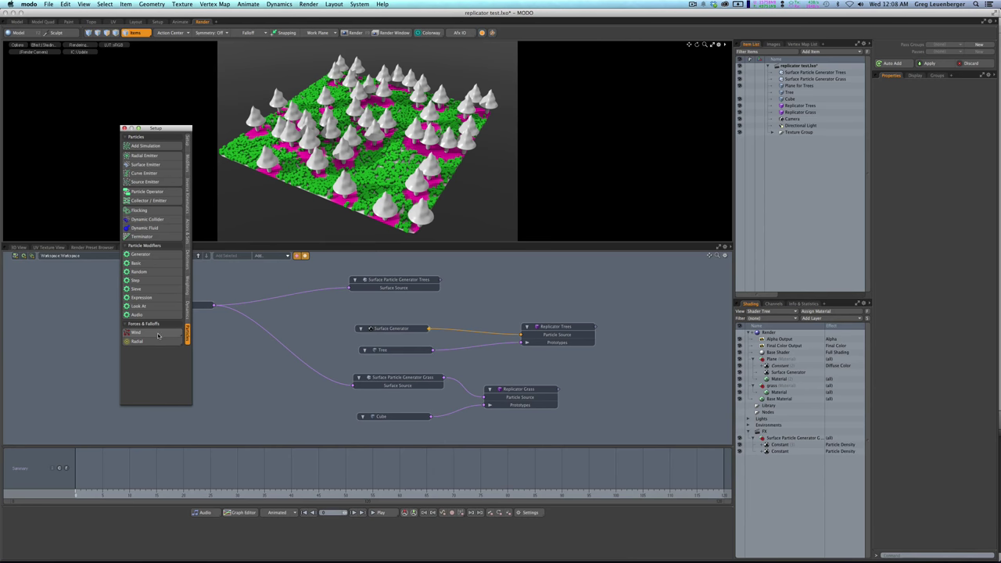
{"action": "left_click", "coordinate": [141, 272]}
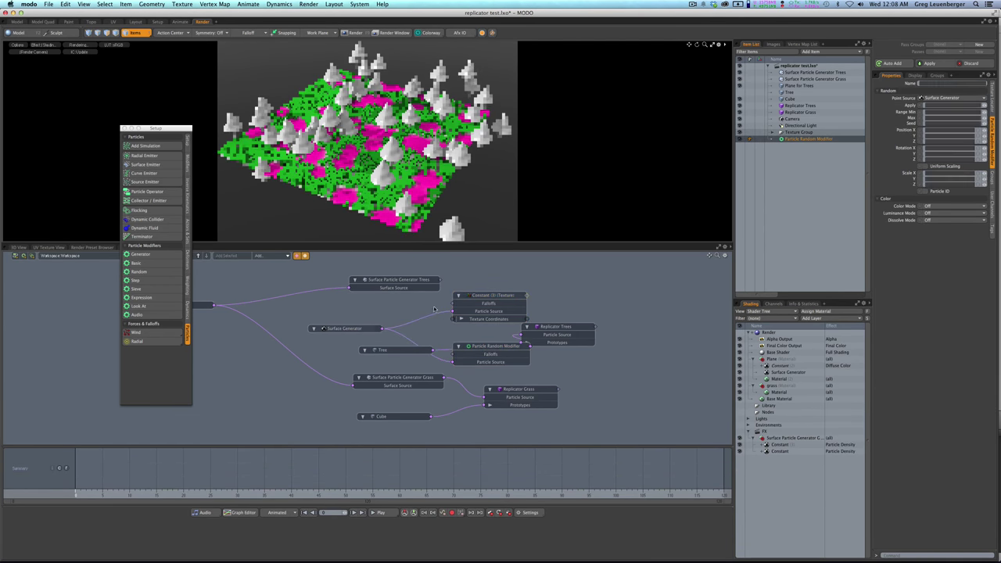
Inspect the Constant texture layer's placement and replicator settings in the Shading tree
{"action": "left_click", "coordinate": [456, 294]}
{"action": "right_click", "coordinate": [456, 294]}
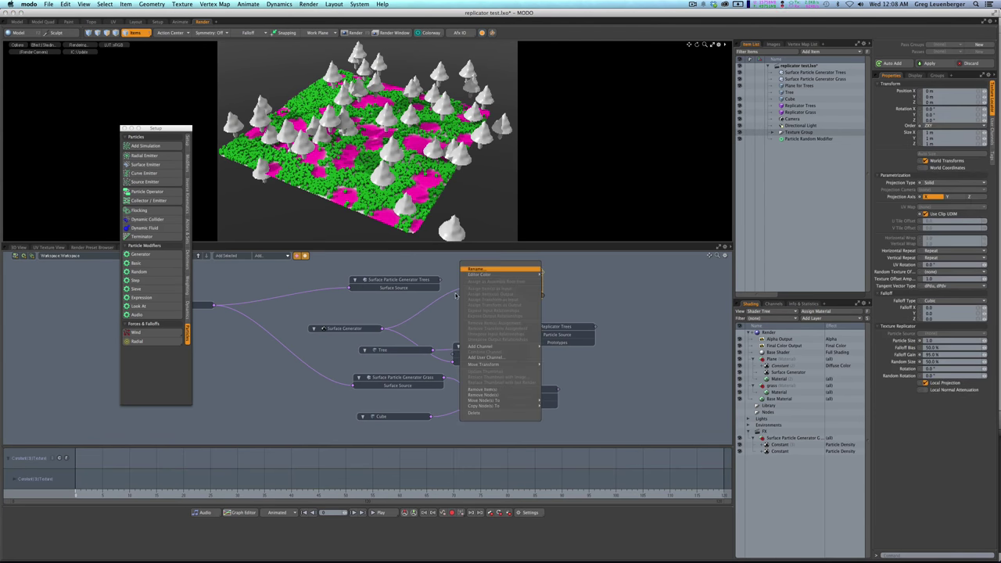
{"action": "key", "text": "Escape"}
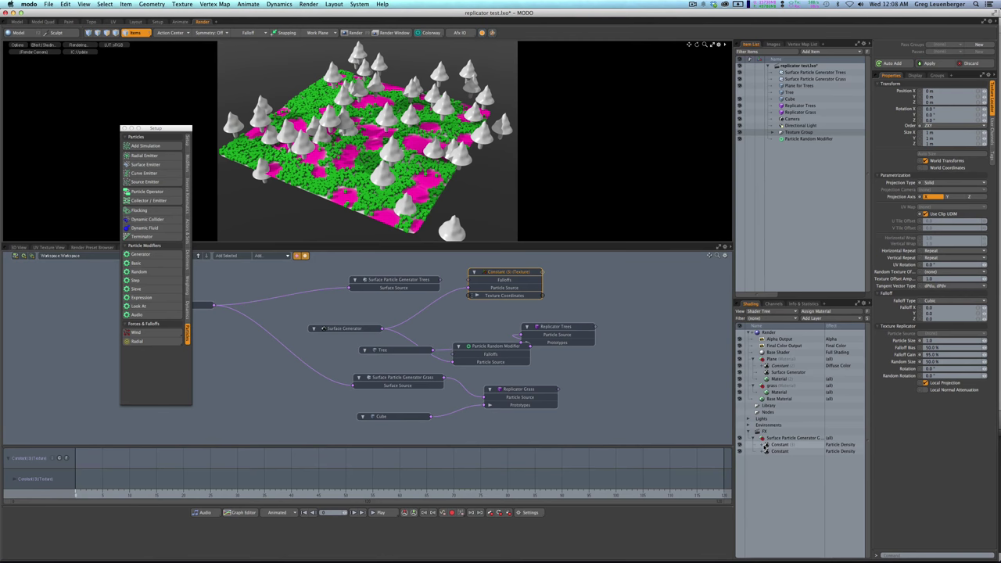
{"action": "left_click", "coordinate": [766, 444]}
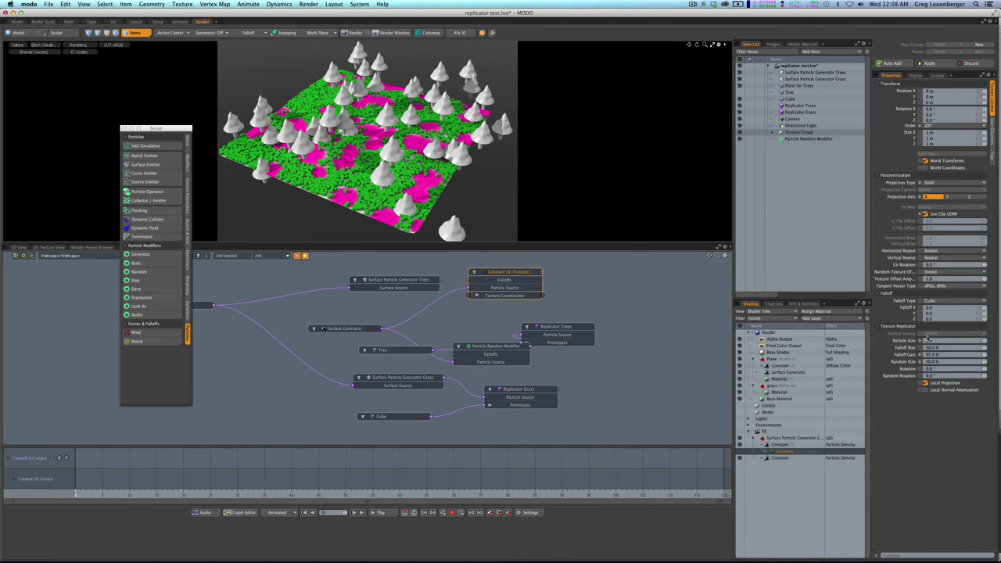
{"action": "left_click", "coordinate": [785, 445]}
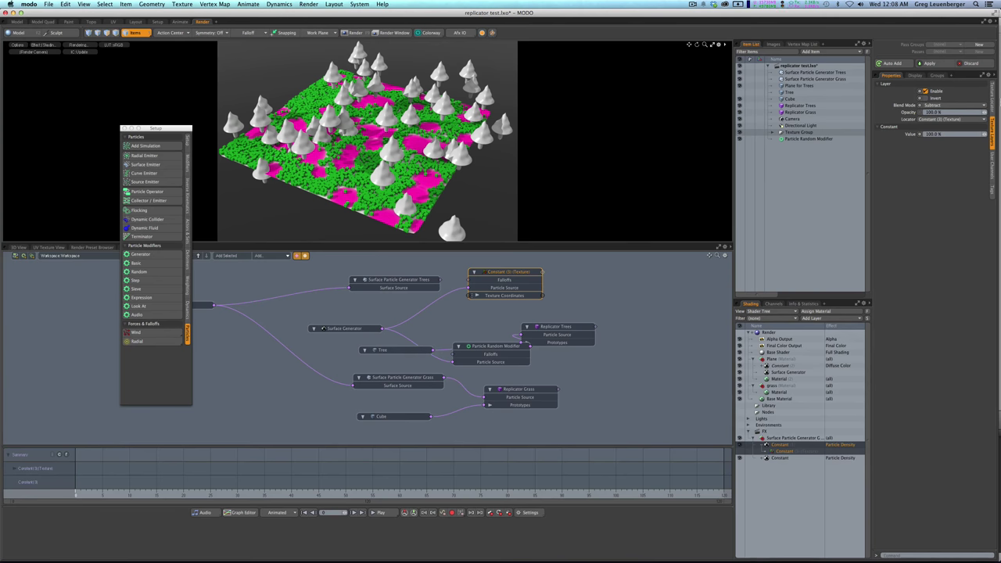
{"action": "left_click", "coordinate": [993, 97]}
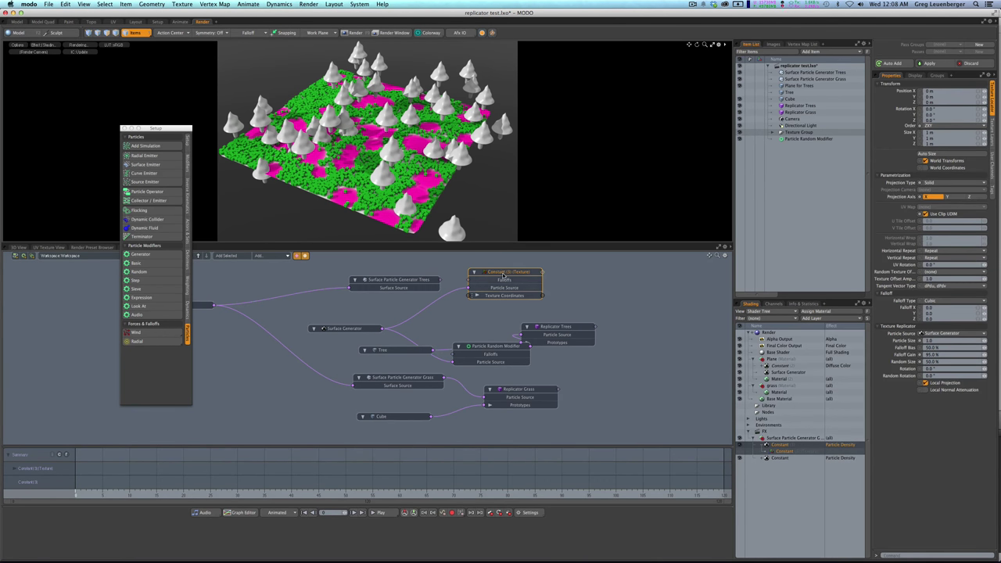
Remove the Constant (Texture) node from the schematic graph
{"action": "left_click", "coordinate": [440, 329]}
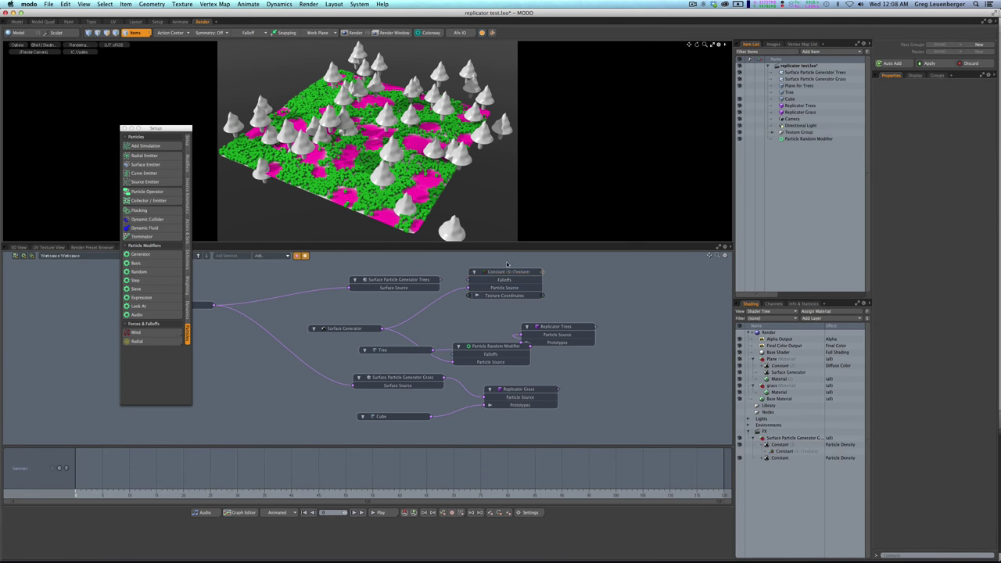
{"action": "right_click", "coordinate": [507, 274]}
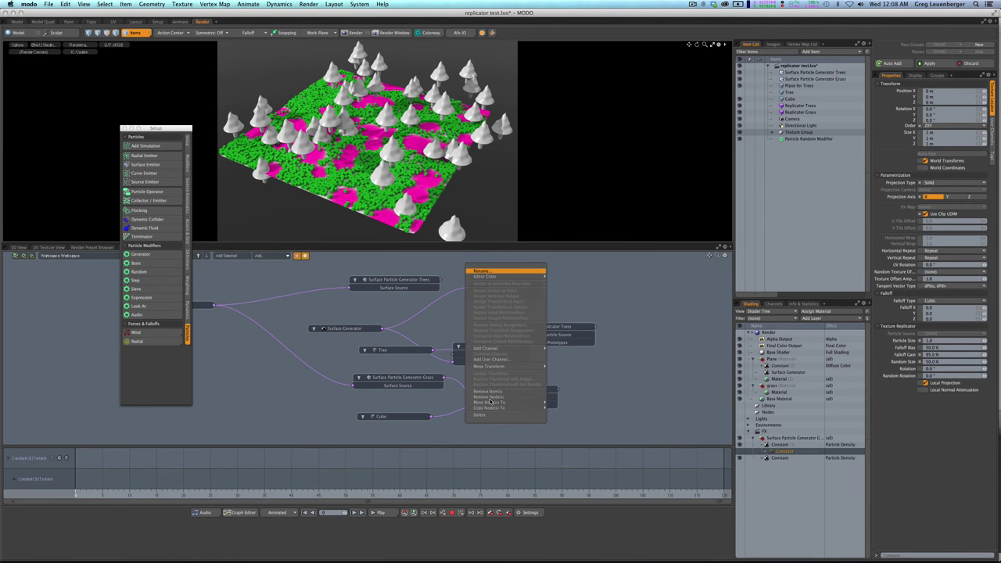
{"action": "left_click", "coordinate": [489, 396]}
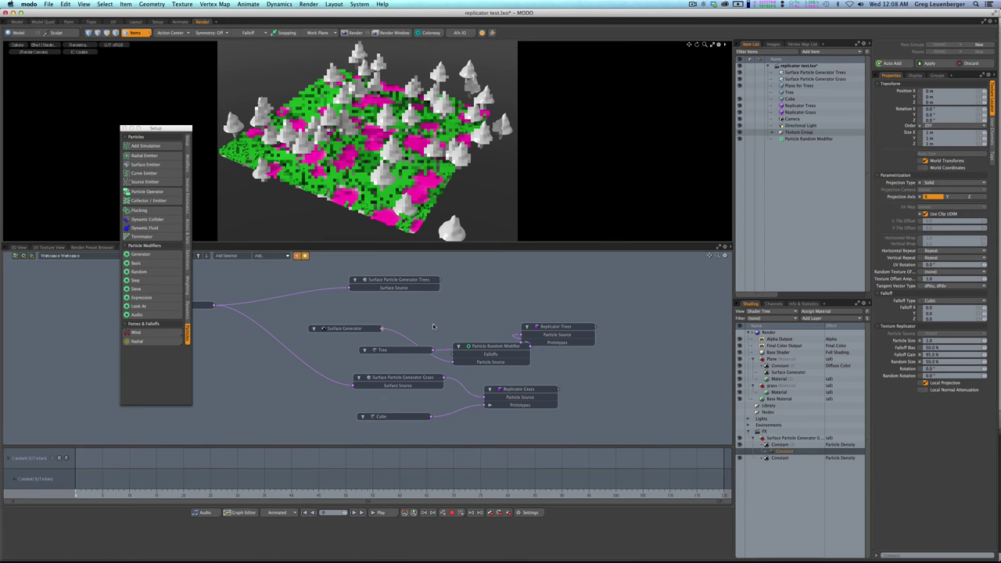
Zero the Particle Random Modifier's position randomness, then set Position X to 100 mm
{"action": "left_click_drag", "start_coordinate": [486, 347], "coordinate": [452, 312]}
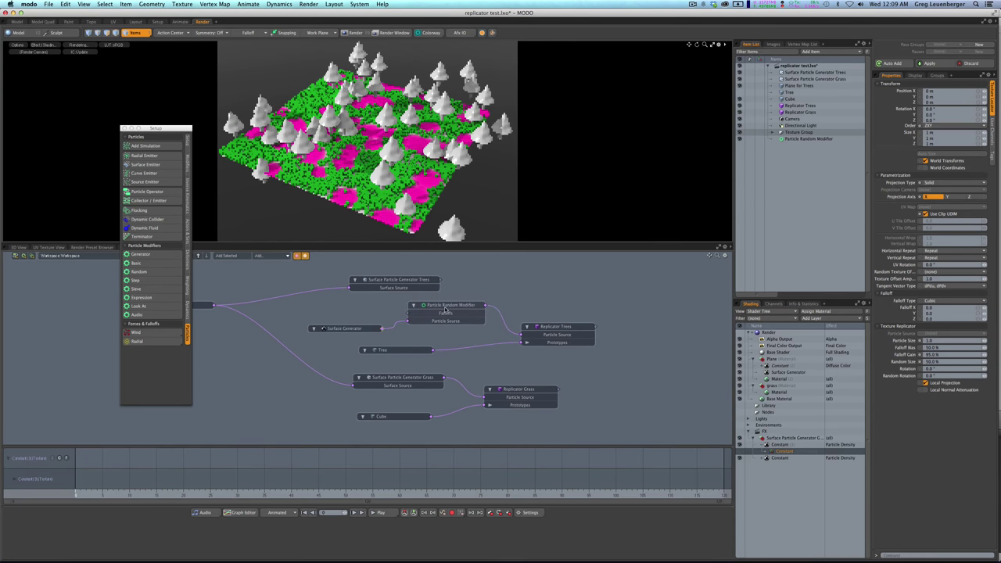
{"action": "left_click", "coordinate": [452, 312]}
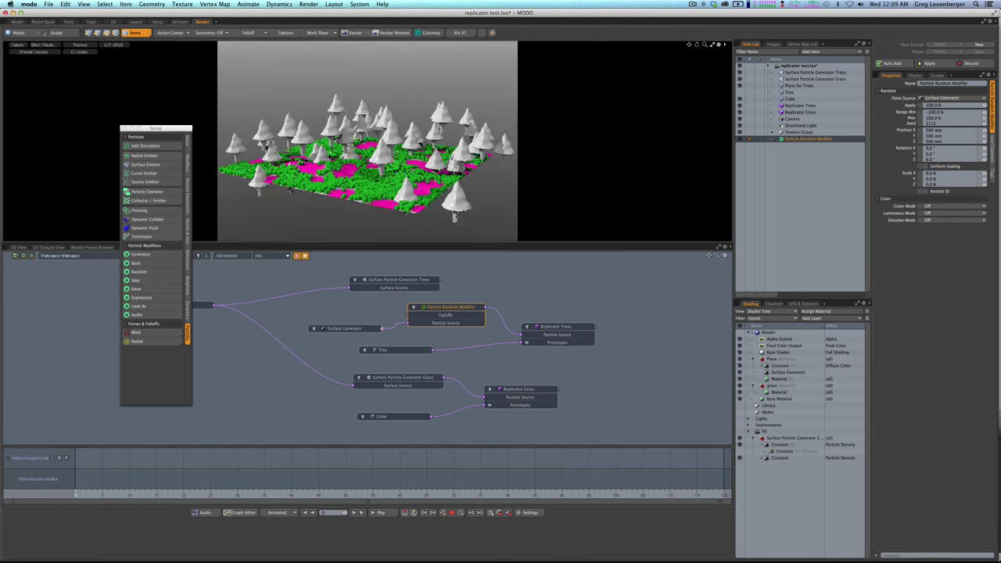
{"action": "left_click", "coordinate": [978, 129]}
{"action": "type", "text": "0"}
{"action": "key", "text": "Return"}
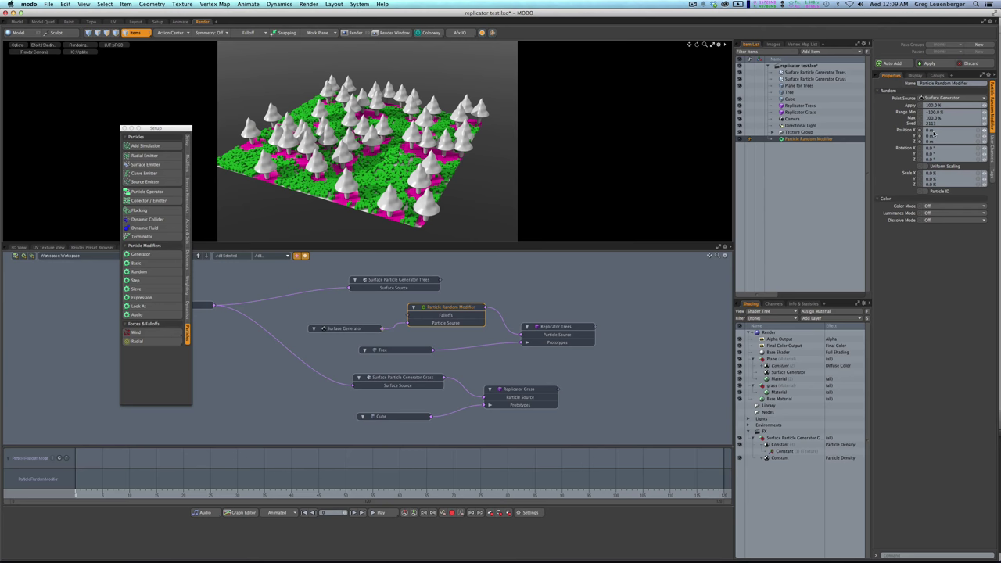
{"action": "left_click", "coordinate": [958, 128]}
{"action": "type", "text": "100"}
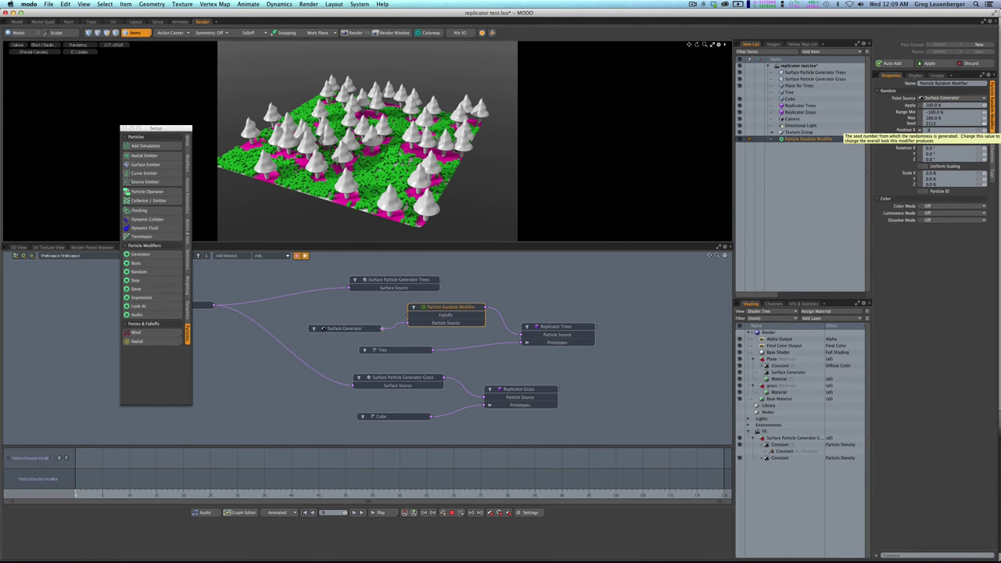
{"action": "key", "text": "Return"}
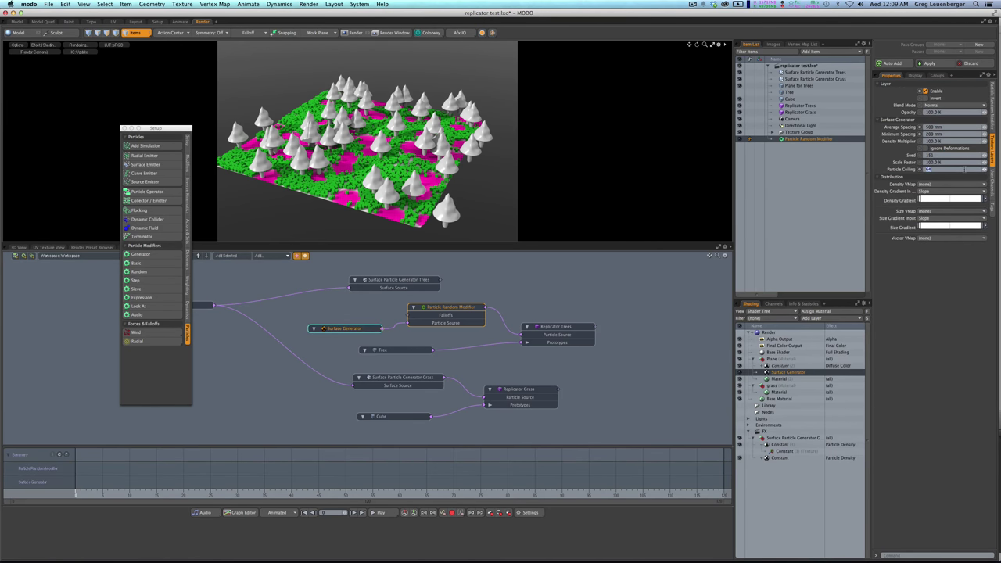
Give the tree Surface Generator 700 mm Average Spacing and a Particle Ceiling of 16
{"action": "type", "text": "8"}
{"action": "key", "text": "Return"}
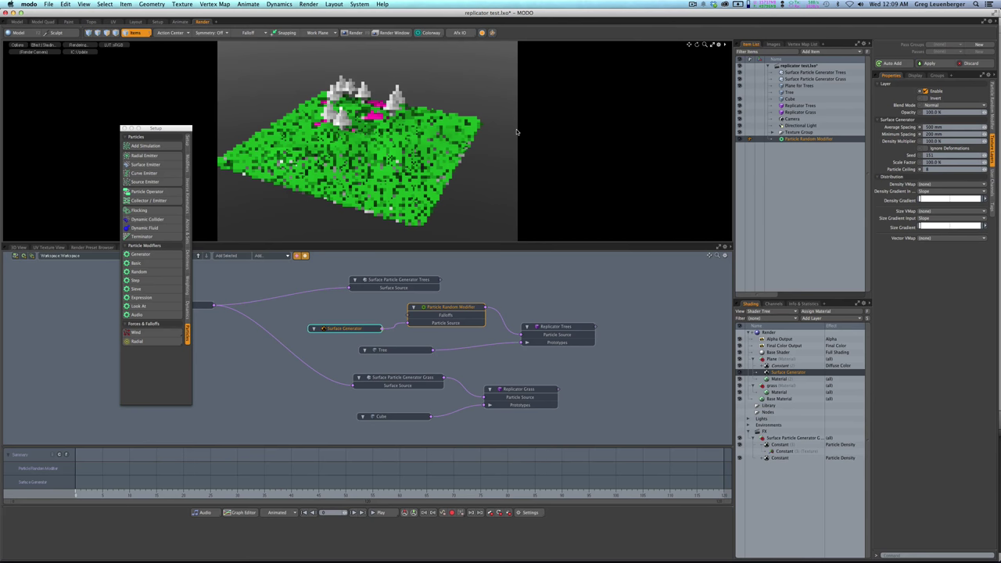
{"action": "left_click", "coordinate": [949, 127]}
{"action": "type", "text": "700"}
{"action": "key", "text": "Return"}
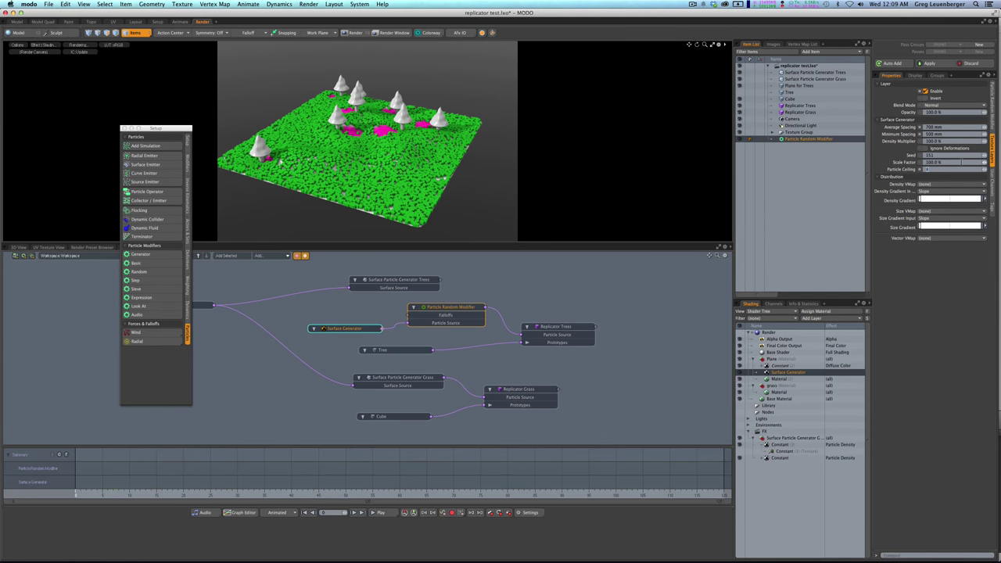
{"action": "type", "text": "16"}
{"action": "key", "text": "Return"}
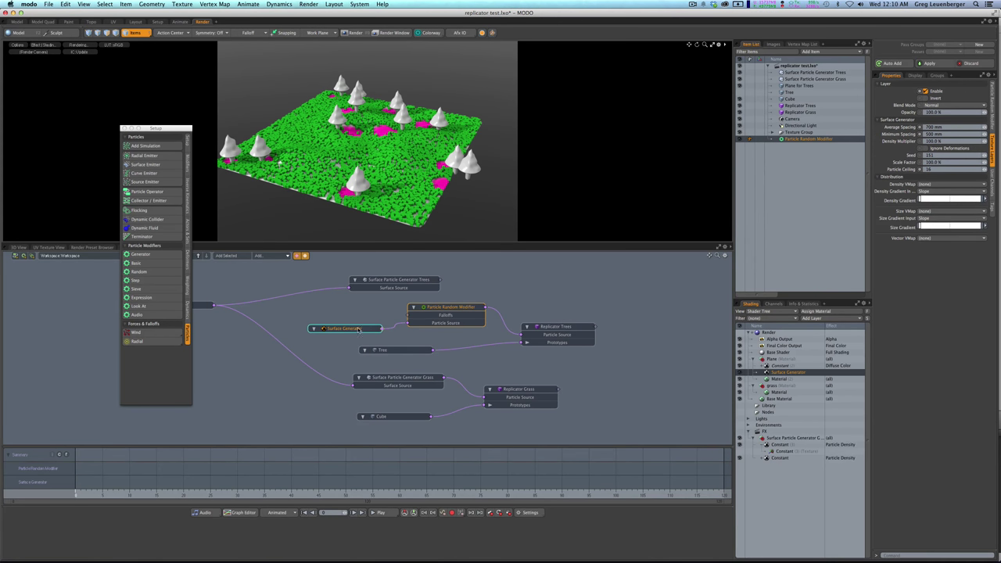
{"action": "left_click_drag", "start_coordinate": [349, 331], "coordinate": [340, 327]}
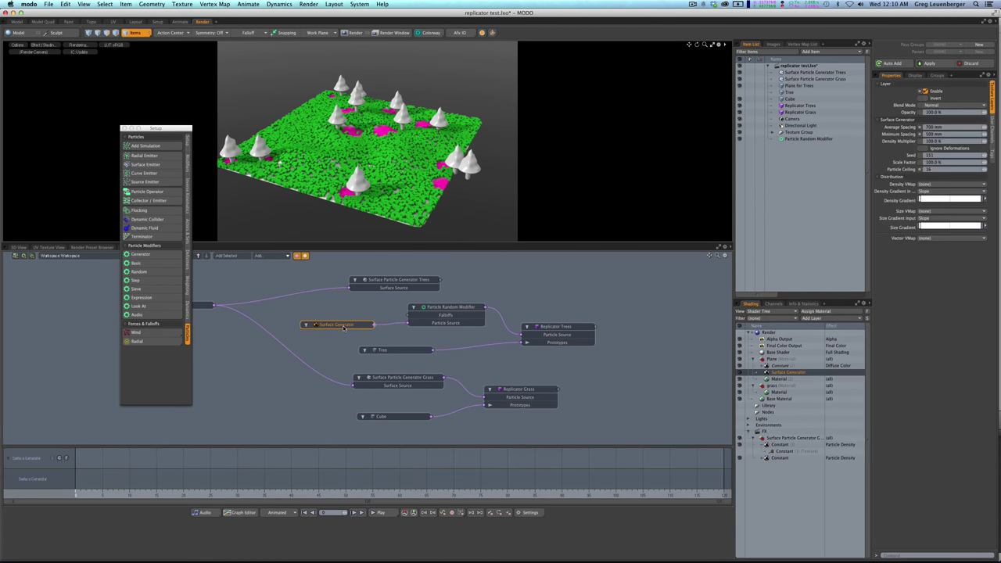
Set the Constant texture's particle source to the Particle Random Modifier
{"action": "left_click", "coordinate": [780, 445]}
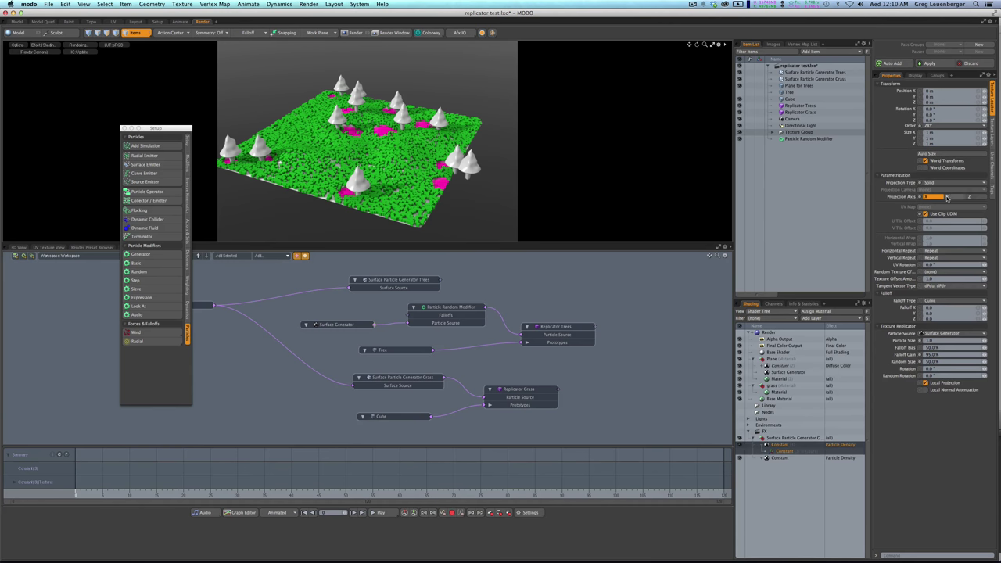
{"action": "left_click", "coordinate": [942, 334]}
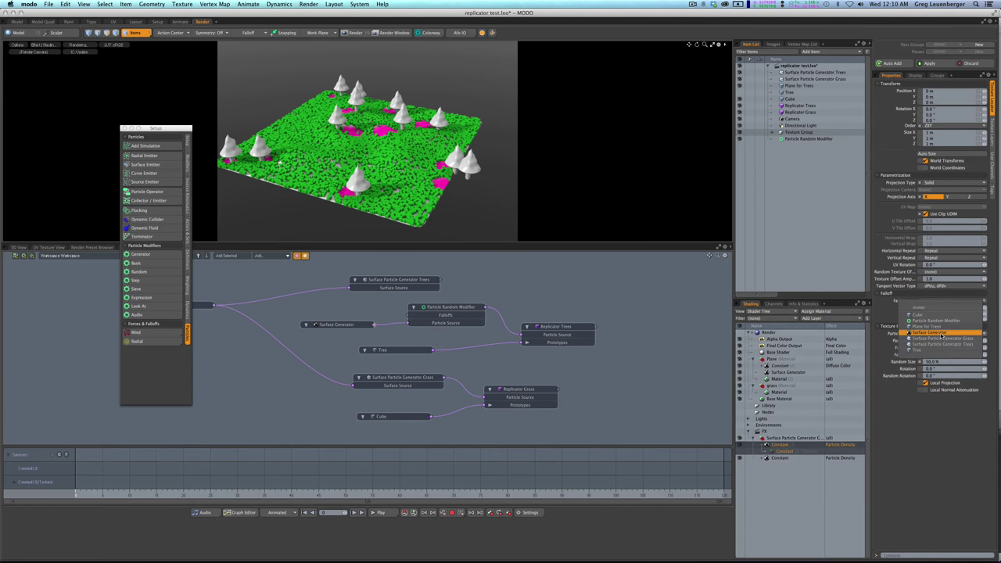
{"action": "left_click", "coordinate": [937, 321]}
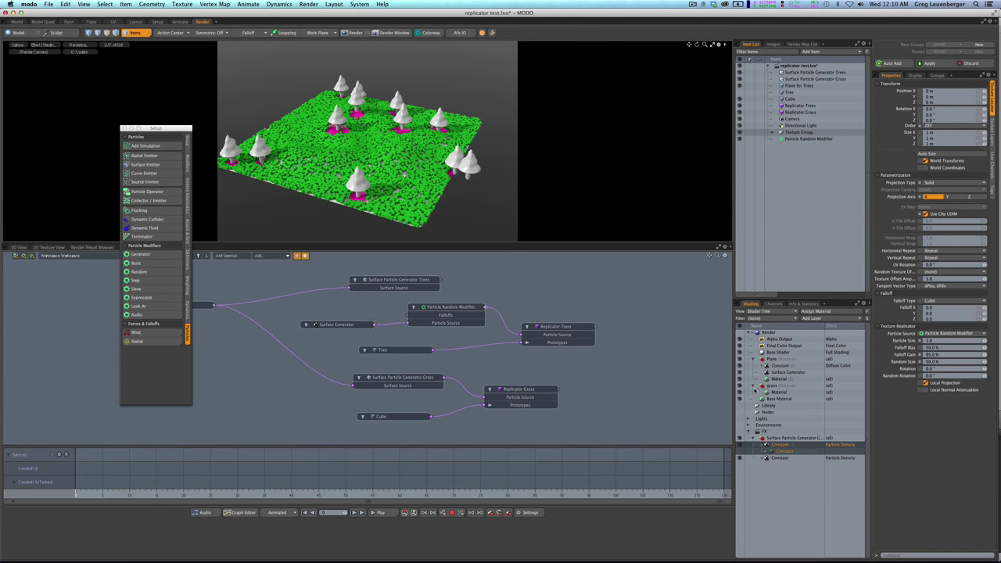
Bring the Constant grass-density texture into the schematic with a Texture Locator node
{"action": "left_click", "coordinate": [771, 448]}
{"action": "left_click", "coordinate": [778, 450]}
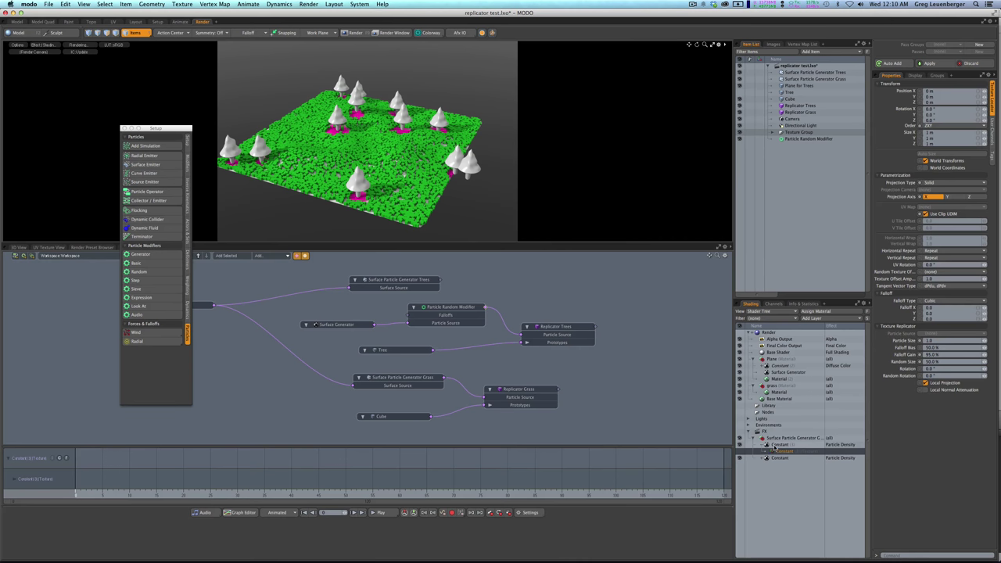
{"action": "left_click_drag", "start_coordinate": [775, 447], "coordinate": [647, 279]}
{"action": "left_click", "coordinate": [629, 283]}
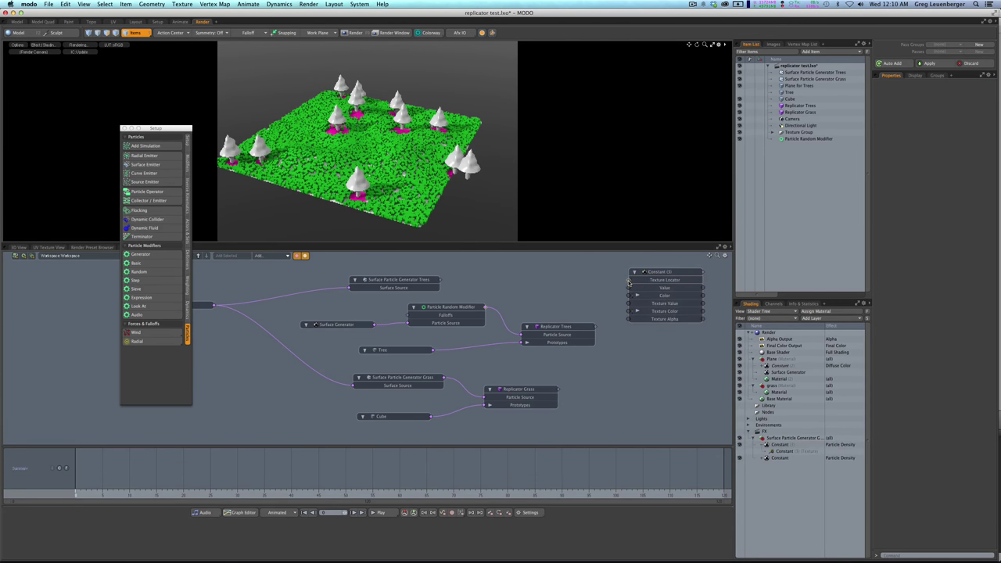
{"action": "left_click_drag", "start_coordinate": [630, 282], "coordinate": [557, 288]}
Wire the Particle Random Modifier output into the Texture Locator's Particle Source
{"action": "left_click_drag", "start_coordinate": [450, 307], "coordinate": [441, 304]}
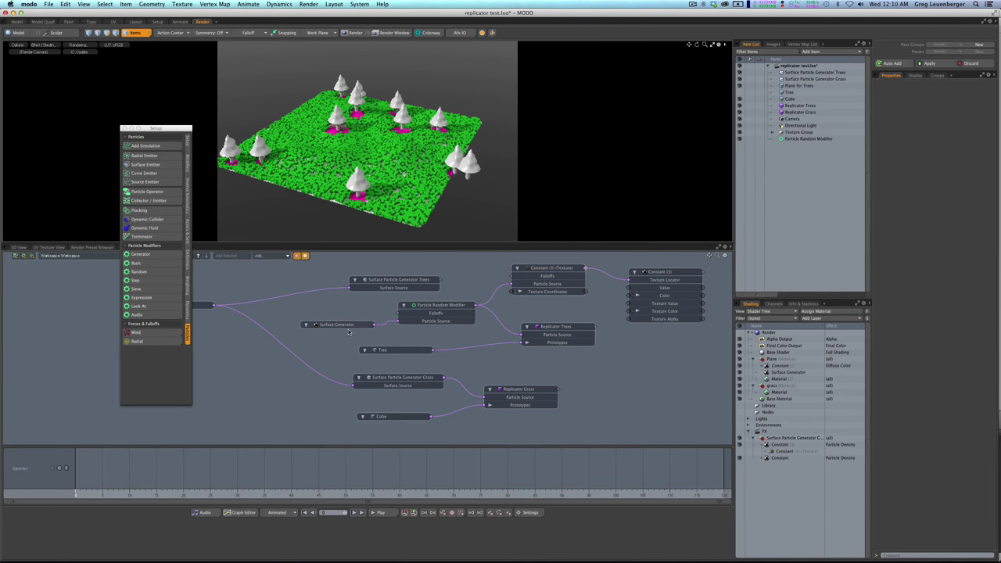
{"action": "left_click_drag", "start_coordinate": [373, 326], "coordinate": [516, 283]}
{"action": "left_click_drag", "start_coordinate": [435, 305], "coordinate": [456, 321]}
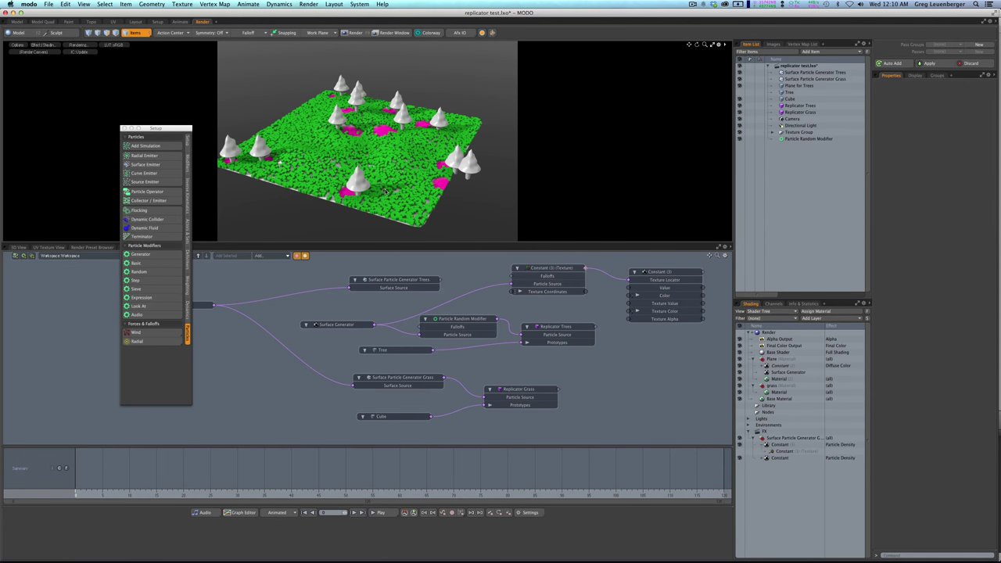
{"action": "left_click_drag", "start_coordinate": [362, 328], "coordinate": [346, 326]}
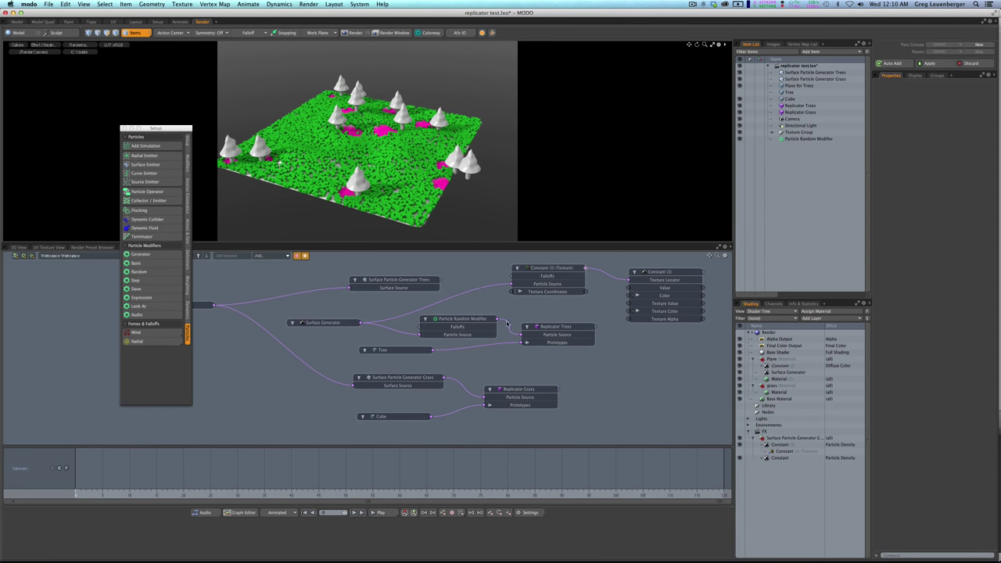
{"action": "left_click_drag", "start_coordinate": [496, 320], "coordinate": [514, 283]}
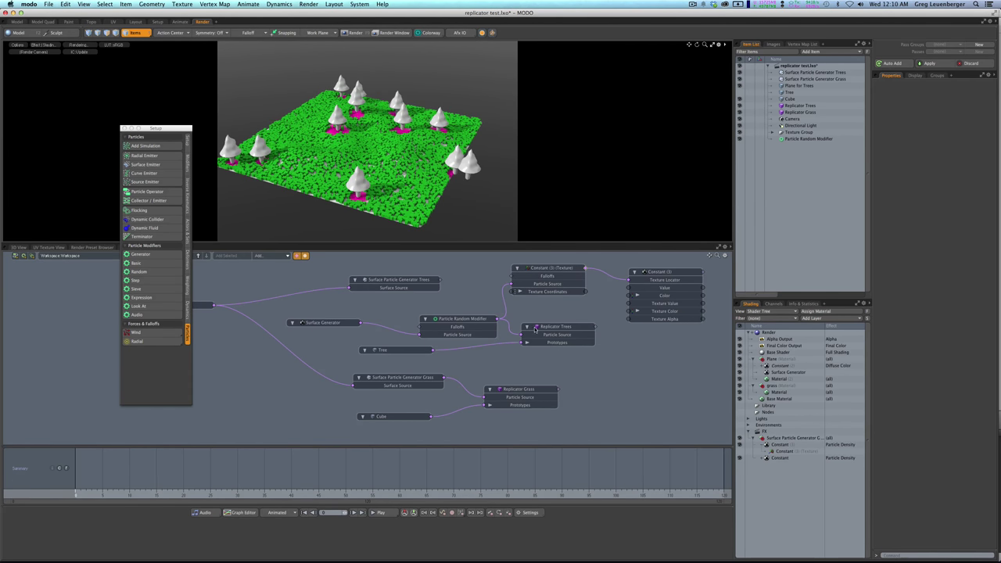
Give the Particle Random Modifier a 100 mm Position X spread and uniform 500% scale
{"action": "left_click", "coordinate": [467, 323]}
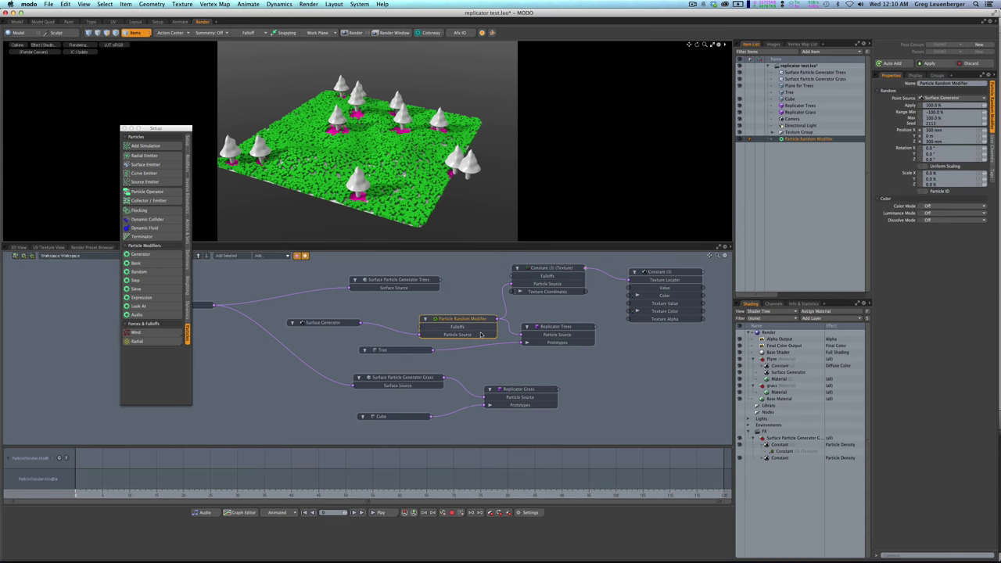
{"action": "left_click", "coordinate": [956, 129]}
{"action": "type", "text": "100"}
{"action": "key", "text": "Return"}
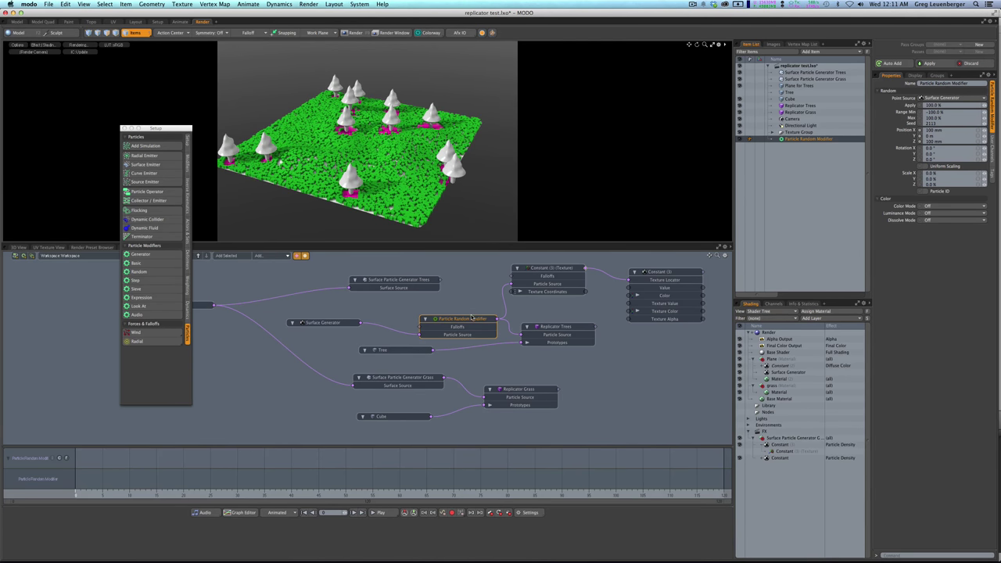
{"action": "left_click_drag", "start_coordinate": [472, 317], "coordinate": [460, 308]}
{"action": "left_click", "coordinate": [926, 166]}
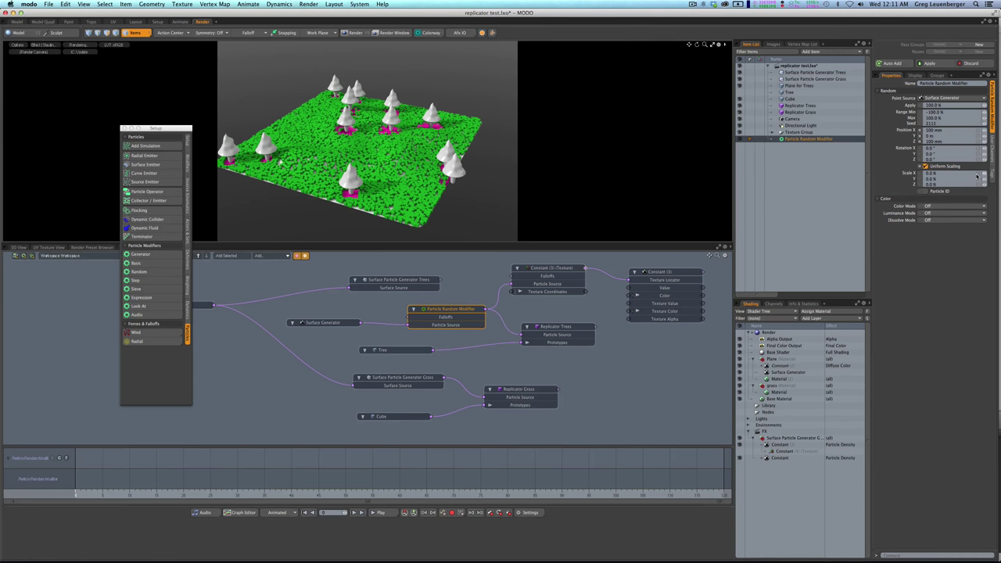
{"action": "left_click_drag", "start_coordinate": [976, 176], "coordinate": [978, 178]}
Set the Particle Random Modifier's random Rotation Y to 180°
{"action": "left_click", "coordinate": [334, 322]}
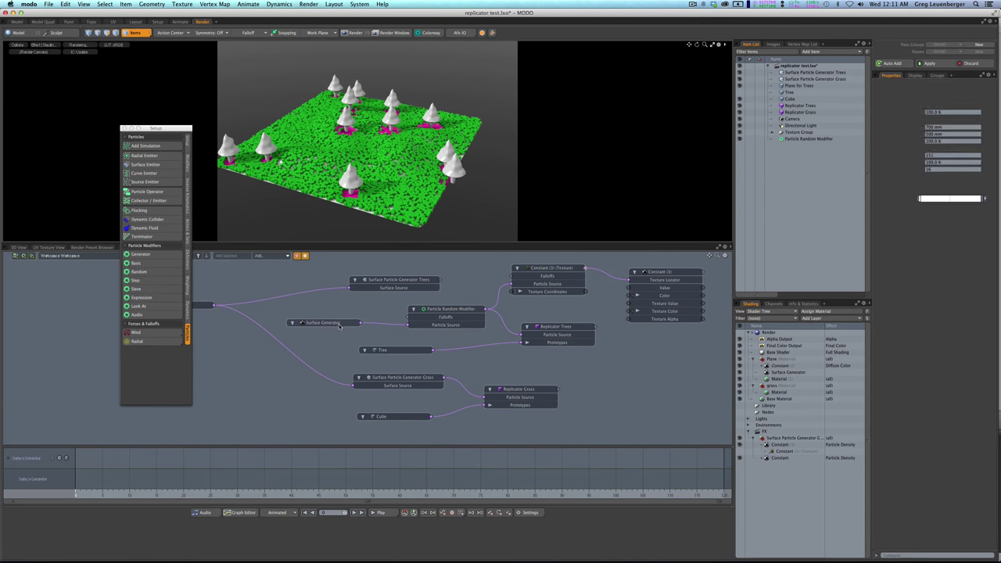
{"action": "left_click_drag", "start_coordinate": [452, 312], "coordinate": [443, 312]}
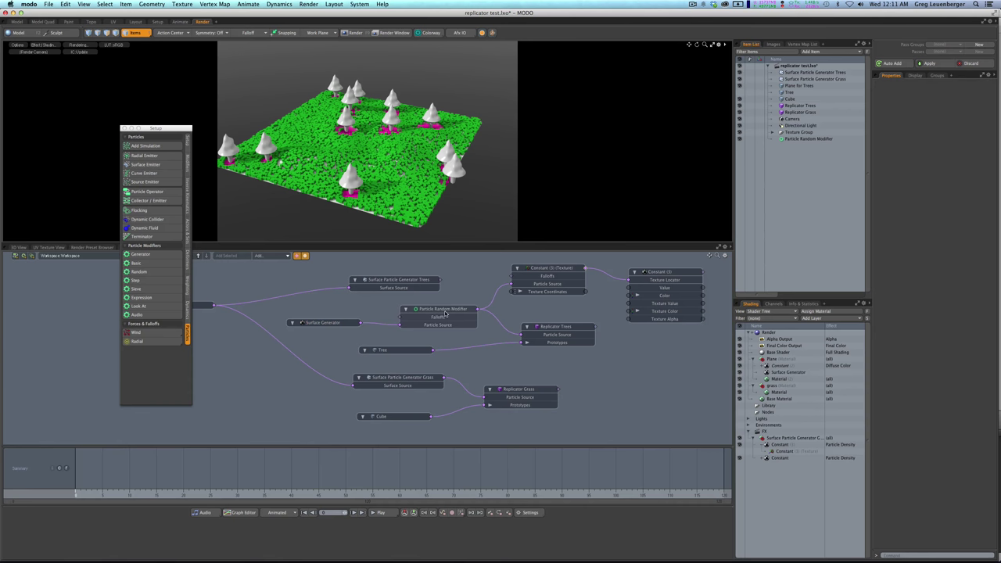
{"action": "left_click", "coordinate": [344, 323]}
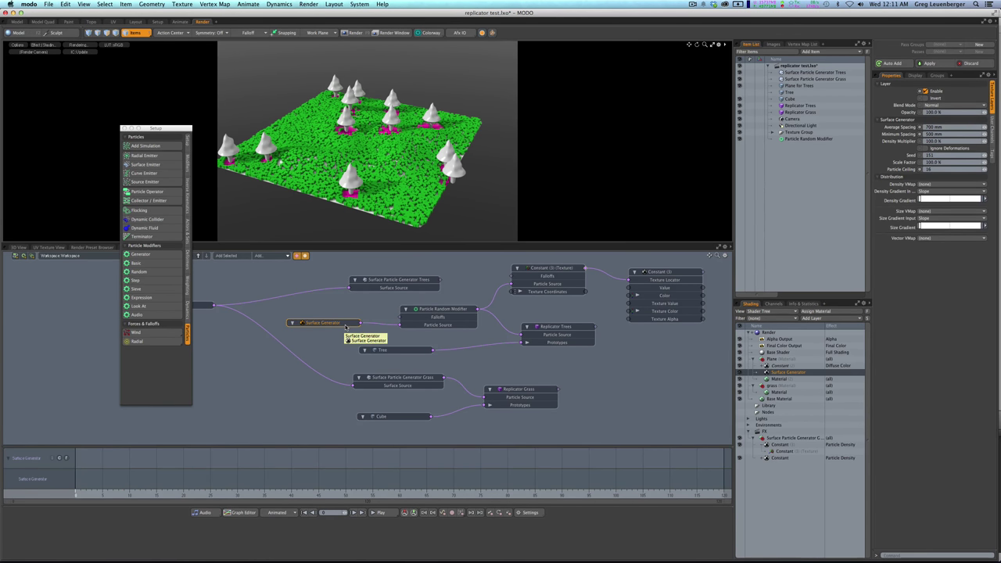
{"action": "left_click", "coordinate": [447, 310]}
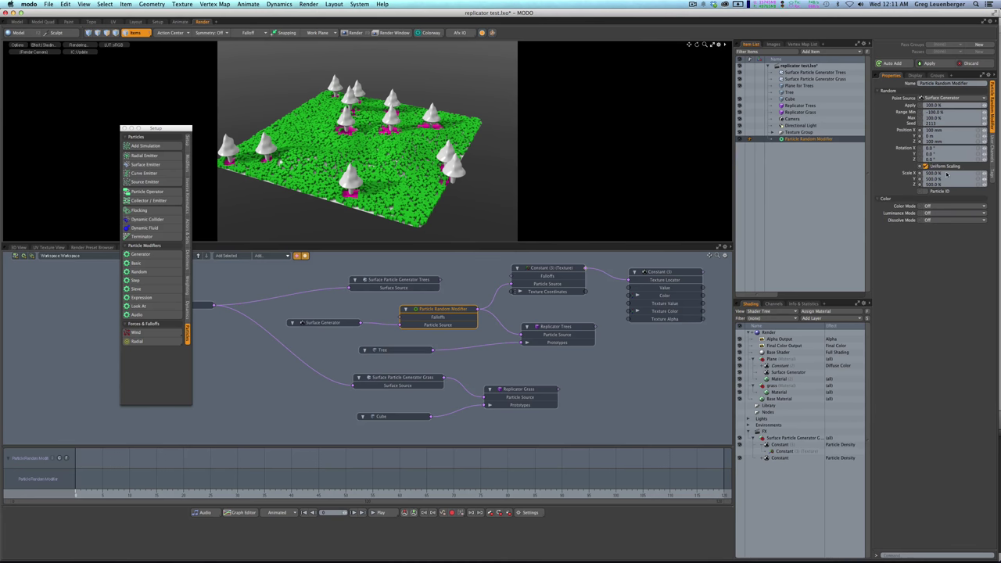
{"action": "left_click", "coordinate": [950, 156]}
{"action": "type", "text": "180"}
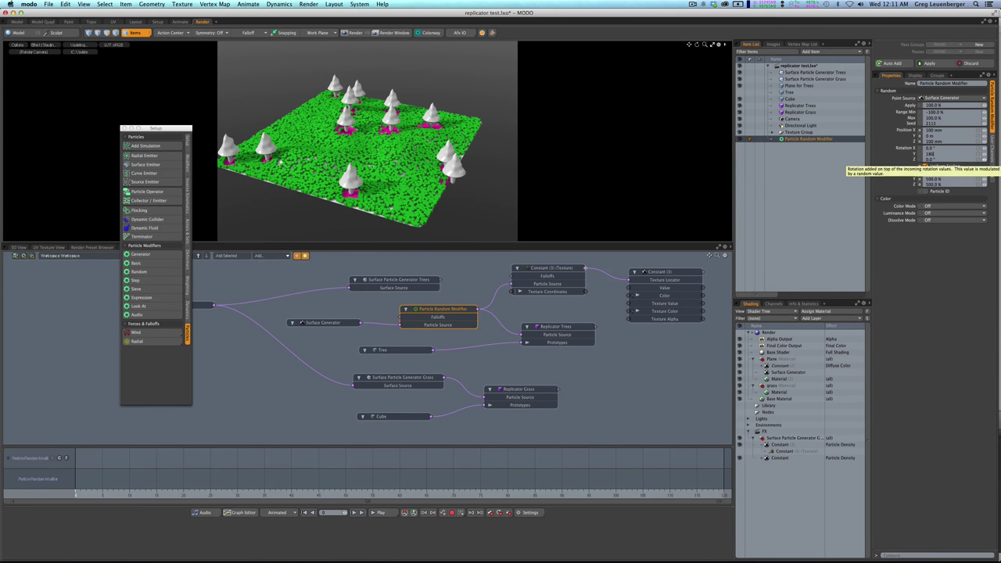
{"action": "key", "text": "Return"}
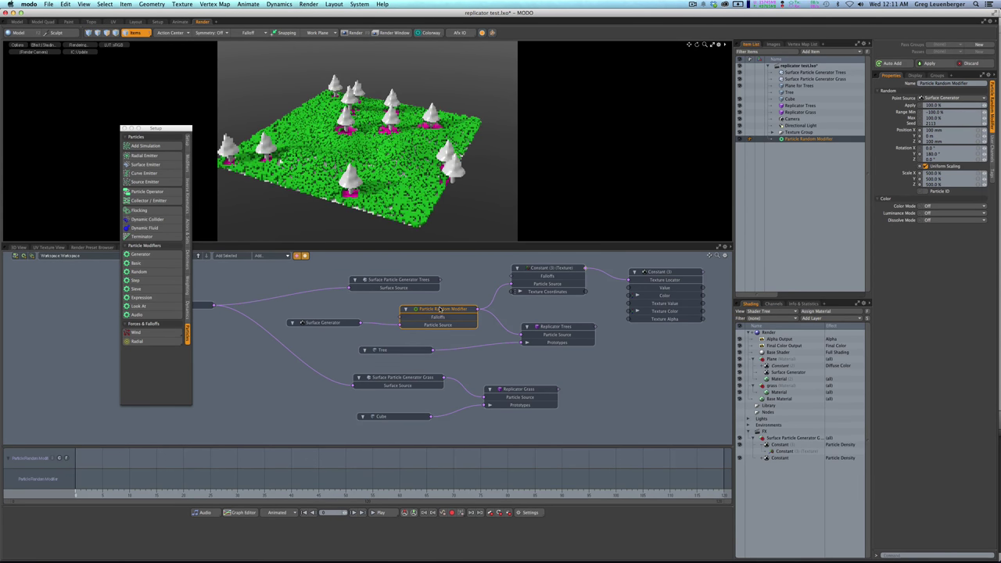
{"action": "left_click_drag", "start_coordinate": [442, 310], "coordinate": [436, 313]}
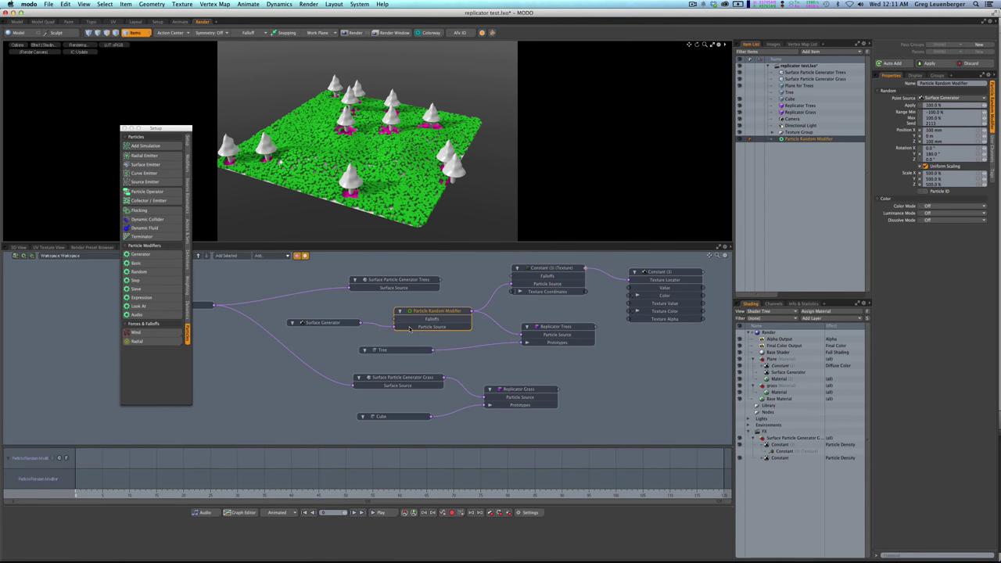
Wire the Surface Generator output into the Particle Random Modifier's Falloffs port
{"action": "left_click", "coordinate": [395, 382]}
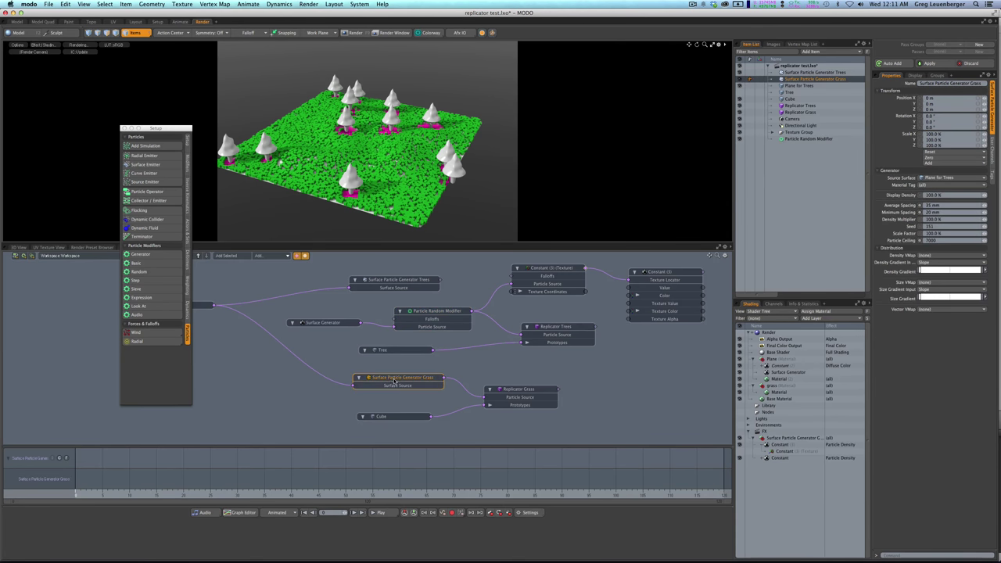
{"action": "left_click", "coordinate": [323, 322]}
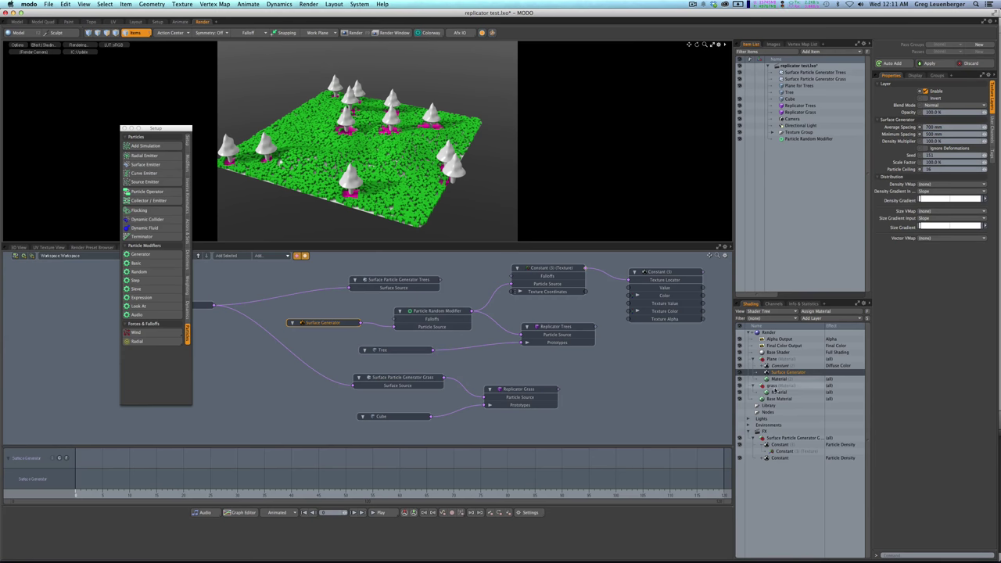
{"action": "left_click", "coordinate": [401, 387]}
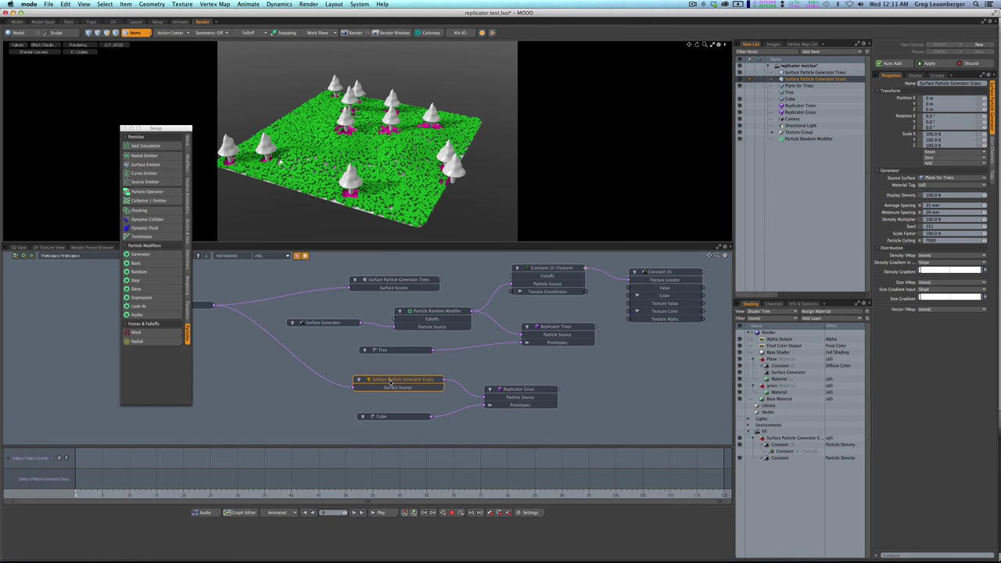
{"action": "left_click_drag", "start_coordinate": [389, 384], "coordinate": [391, 385]}
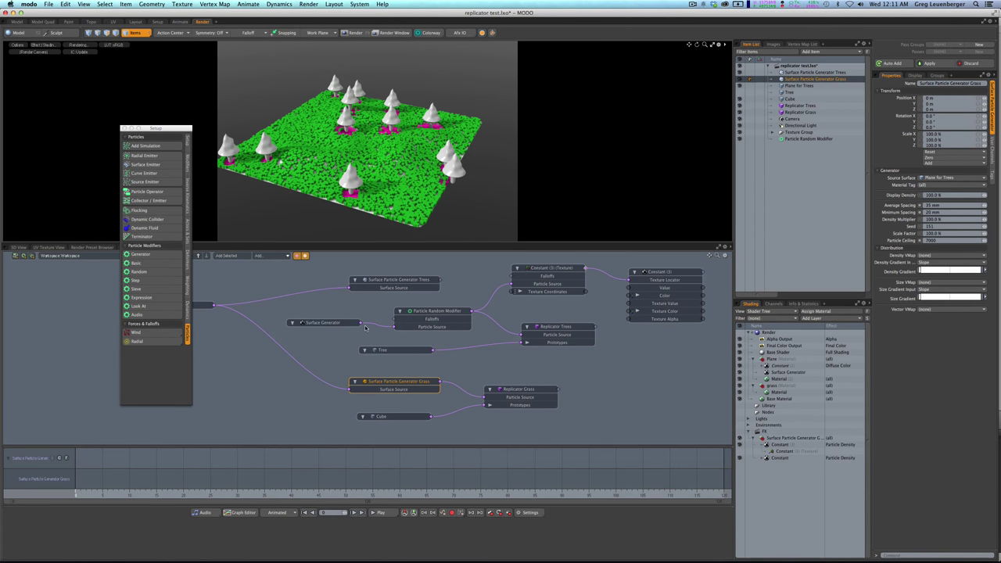
{"action": "left_click_drag", "start_coordinate": [361, 322], "coordinate": [500, 309]}
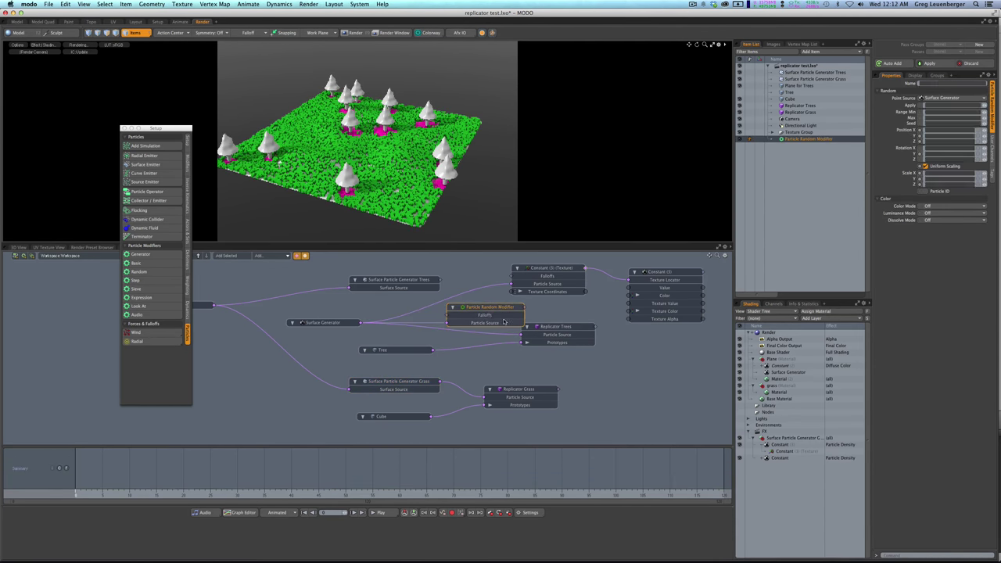
Delete the Particle Random Modifier and give Replicator Trees 180° Y twist and 50% random scale
{"action": "key", "text": "Delete"}
{"action": "left_click_drag", "start_coordinate": [558, 328], "coordinate": [534, 325]}
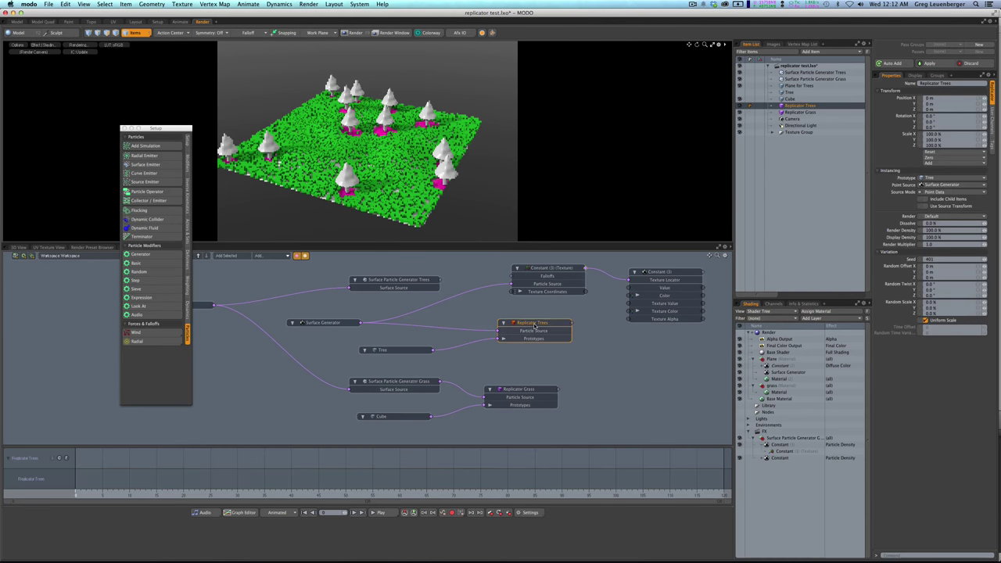
{"action": "left_click", "coordinate": [950, 289]}
{"action": "type", "text": "0"}
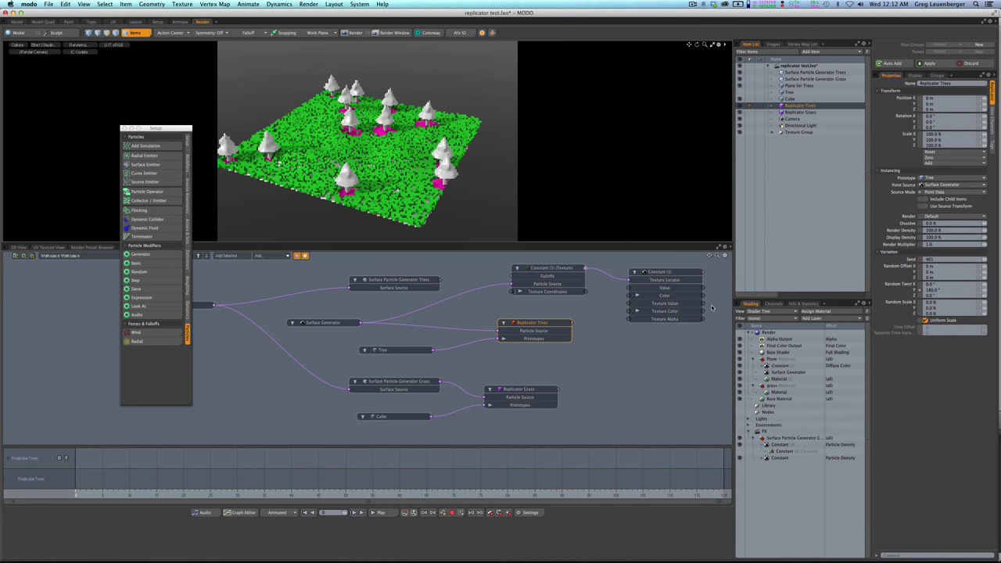
{"action": "left_click", "coordinate": [991, 309]}
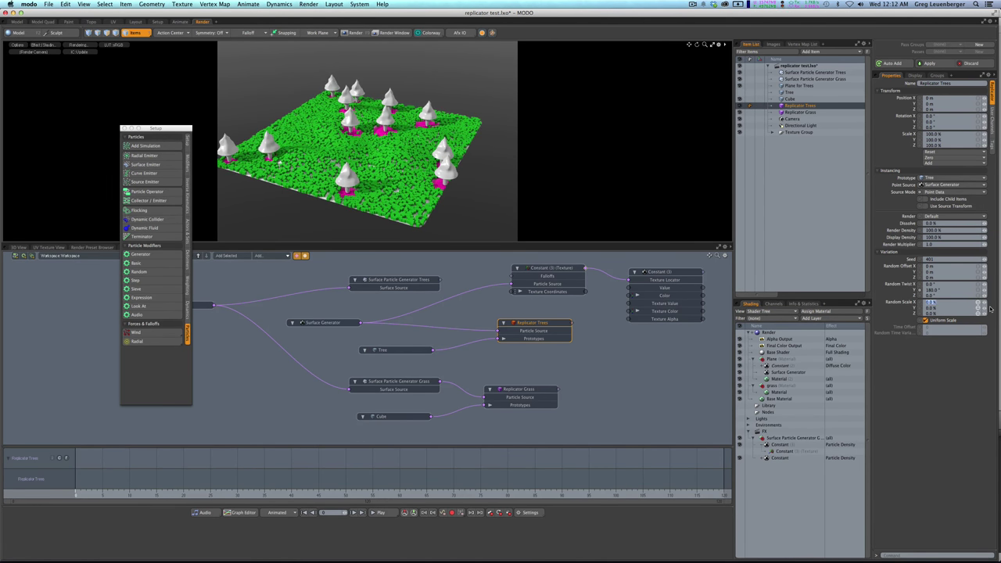
{"action": "type", "text": "50"}
{"action": "key", "text": "Return"}
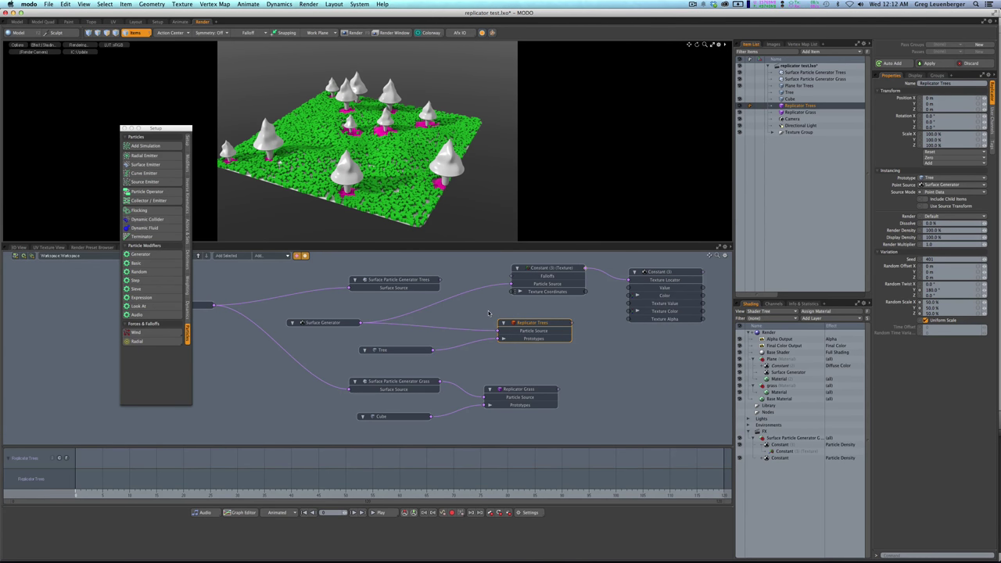
{"action": "key", "text": "super+Tab"}
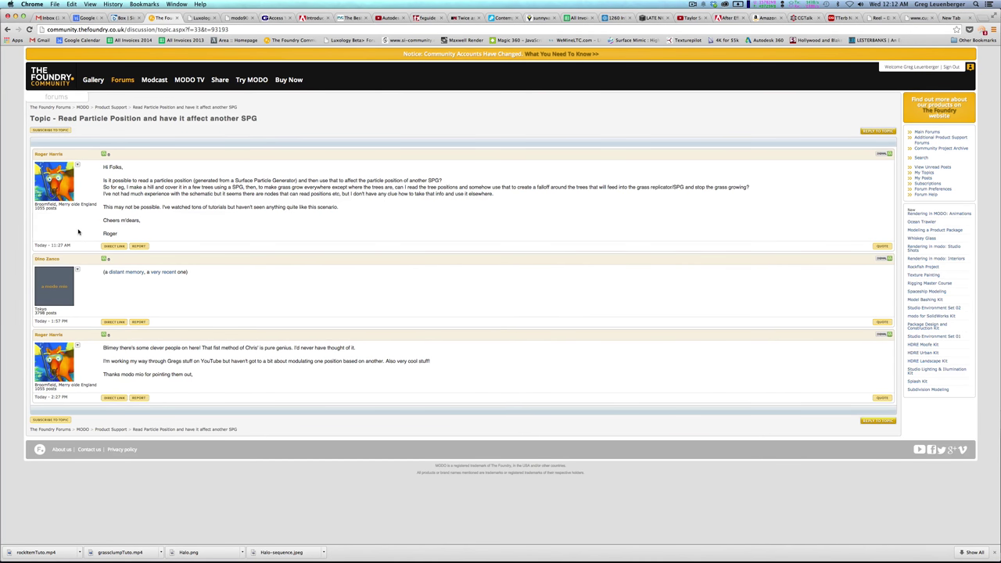
{"action": "key", "text": "super+Tab"}
{"action": "key", "text": "super+Tab"}
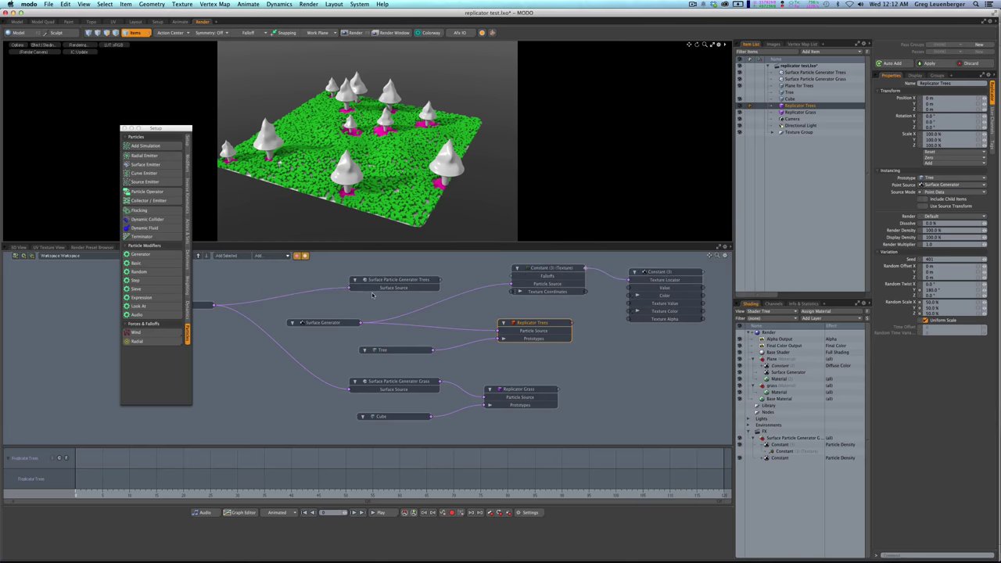